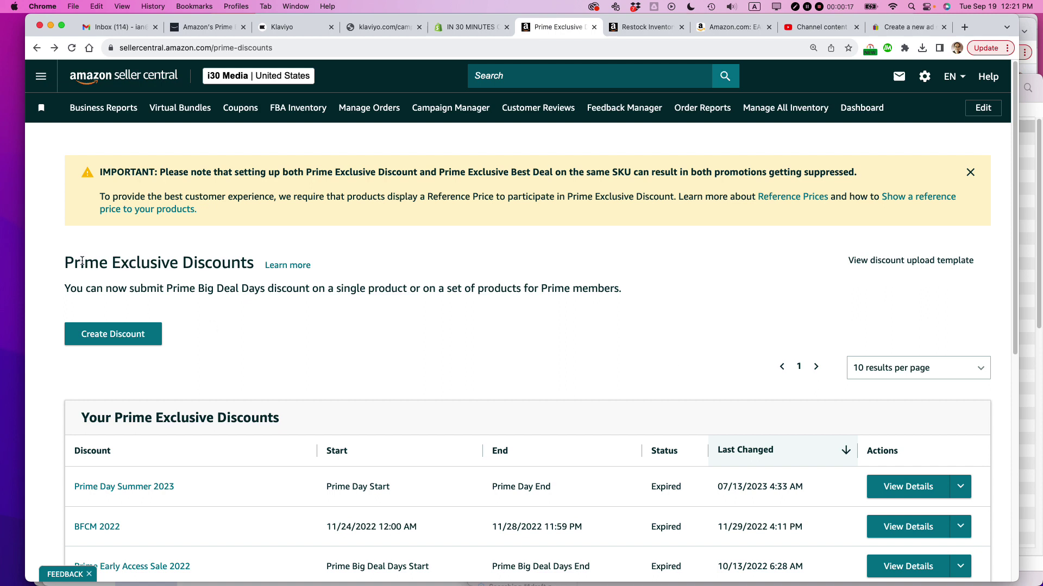
Highlight the Prime Exclusive Discounts heading, glance at the EasyGenie listing, then view Restock Inventory from the top.
{"action": "left_click_drag", "start_coordinate": [63, 264], "coordinate": [255, 264]}
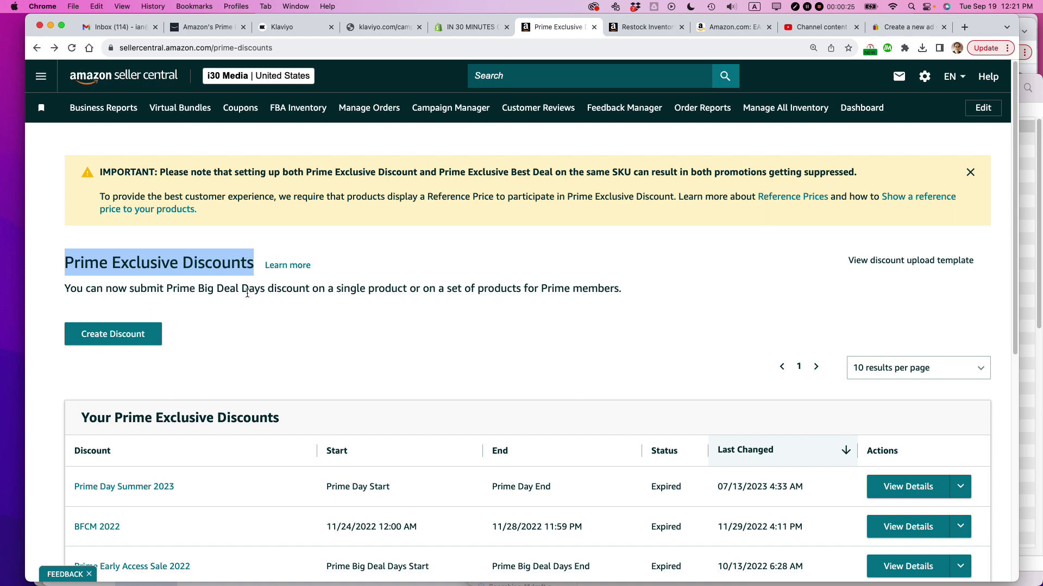
{"action": "left_click", "coordinate": [726, 28]}
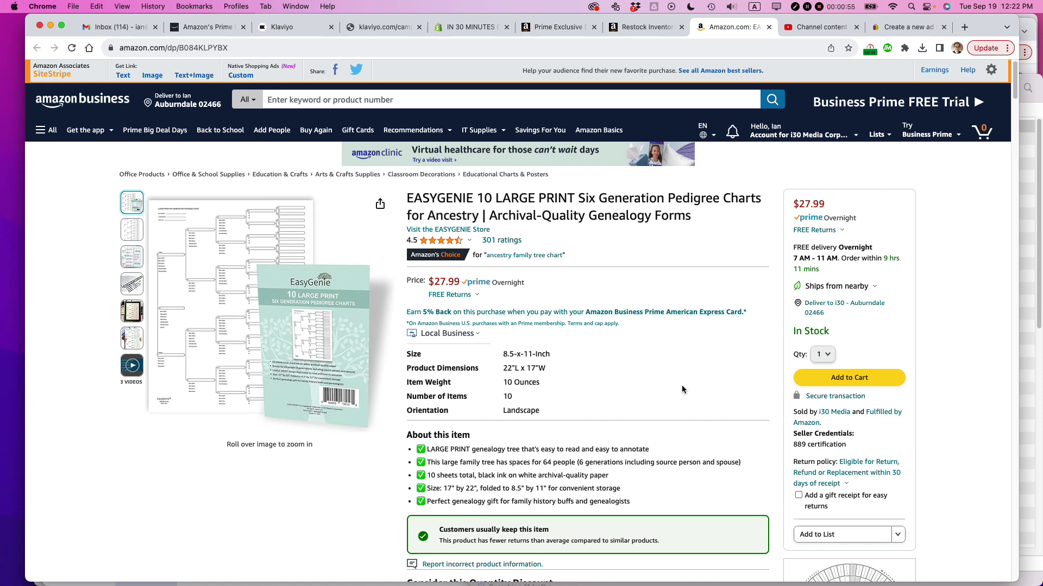
{"action": "left_click", "coordinate": [640, 26]}
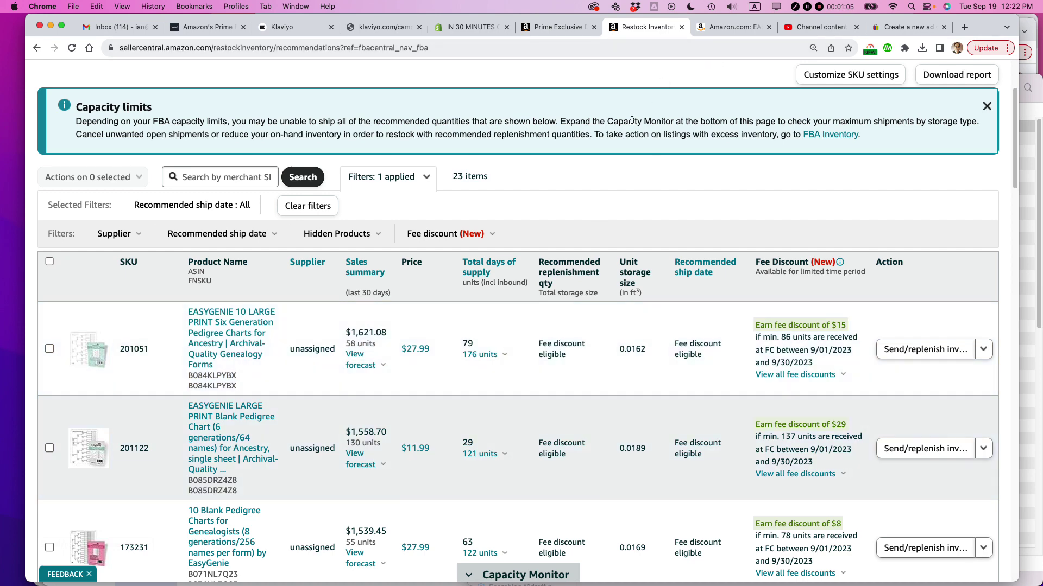
{"action": "scroll", "coordinate": [631, 142], "scroll_direction": "up", "scroll_amount": 3}
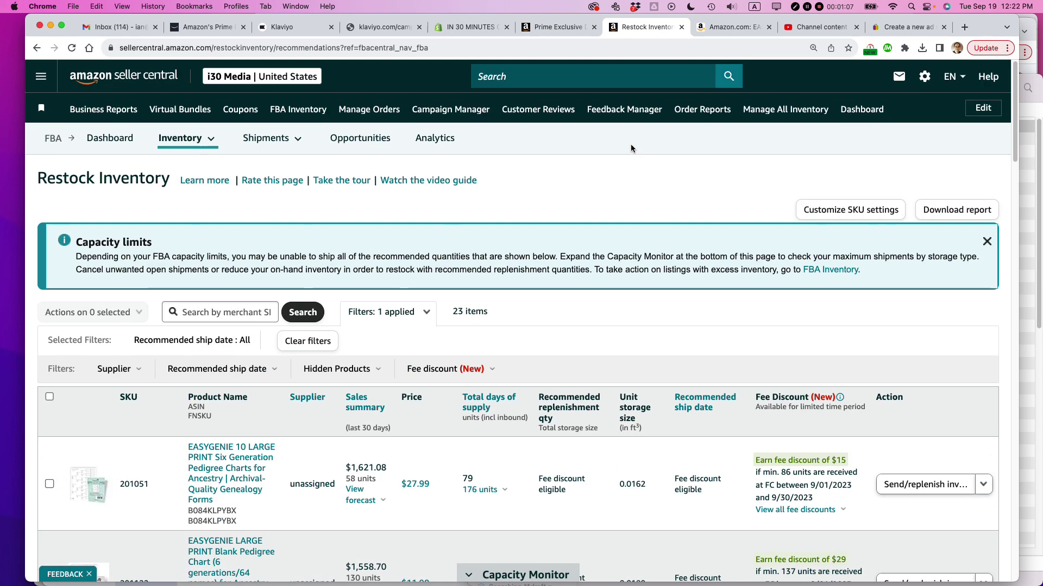
Go to Advertising > Coupons from the Seller Central menu and scroll the running coupons.
{"action": "left_click", "coordinate": [41, 83]}
{"action": "mouse_move", "coordinate": [75, 227]}
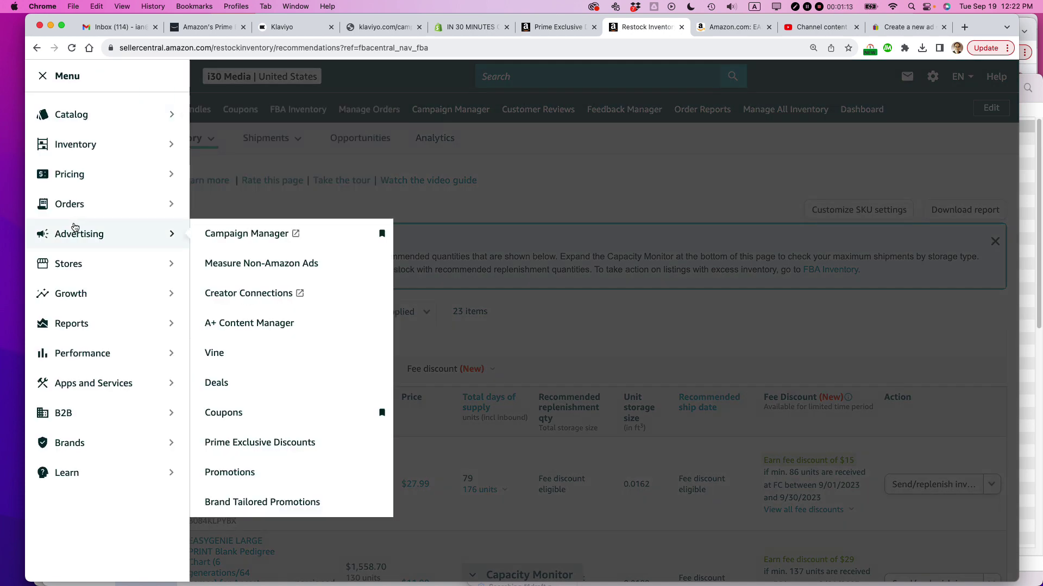
{"action": "left_click", "coordinate": [243, 406]}
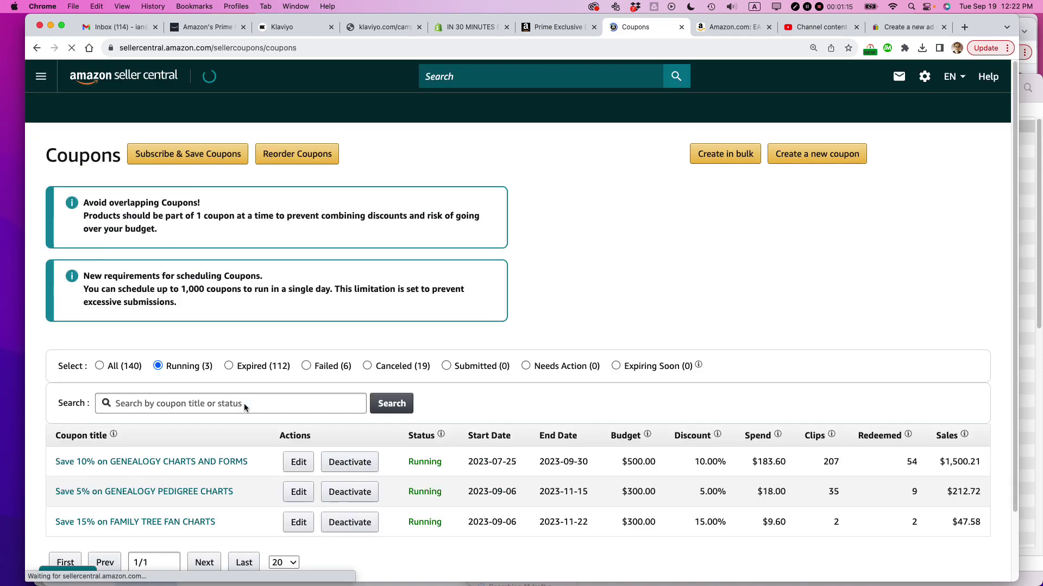
{"action": "scroll", "coordinate": [238, 354], "scroll_direction": "down", "scroll_amount": 3}
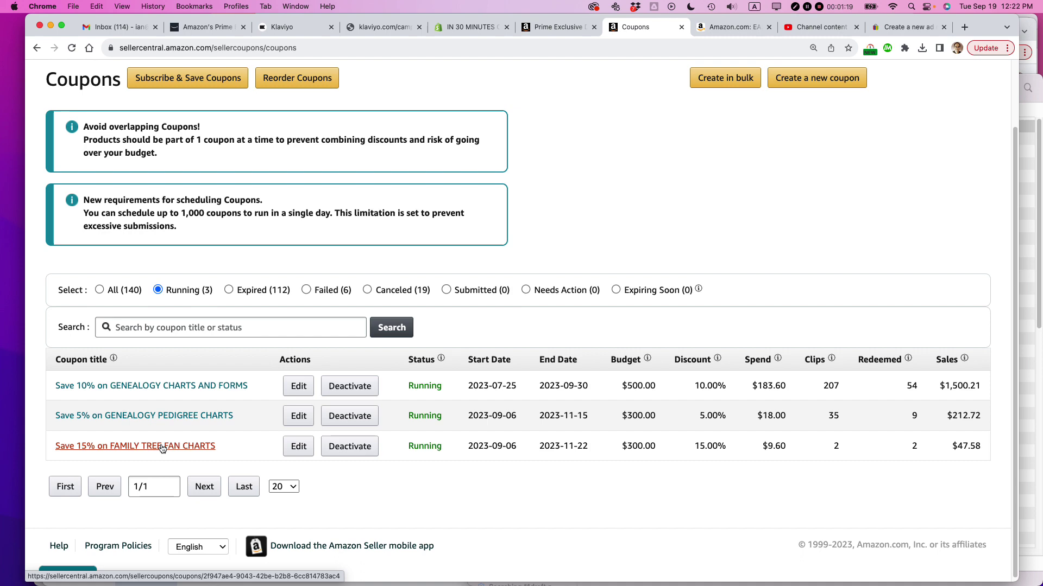
Compare the EasyGenie product and Prime Exclusive Discounts tabs against the coupons list.
{"action": "left_click", "coordinate": [723, 28]}
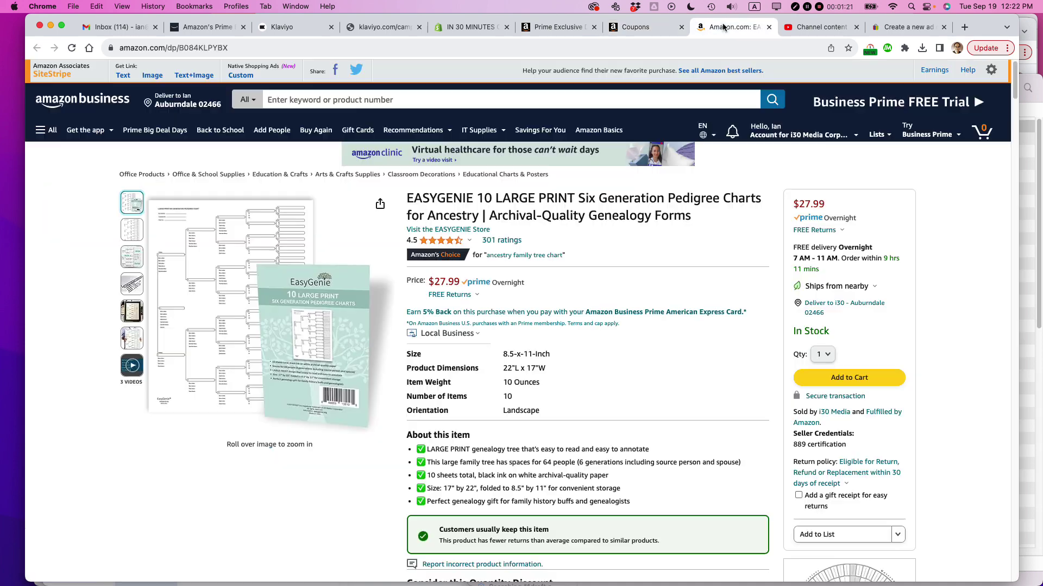
{"action": "left_click", "coordinate": [631, 28]}
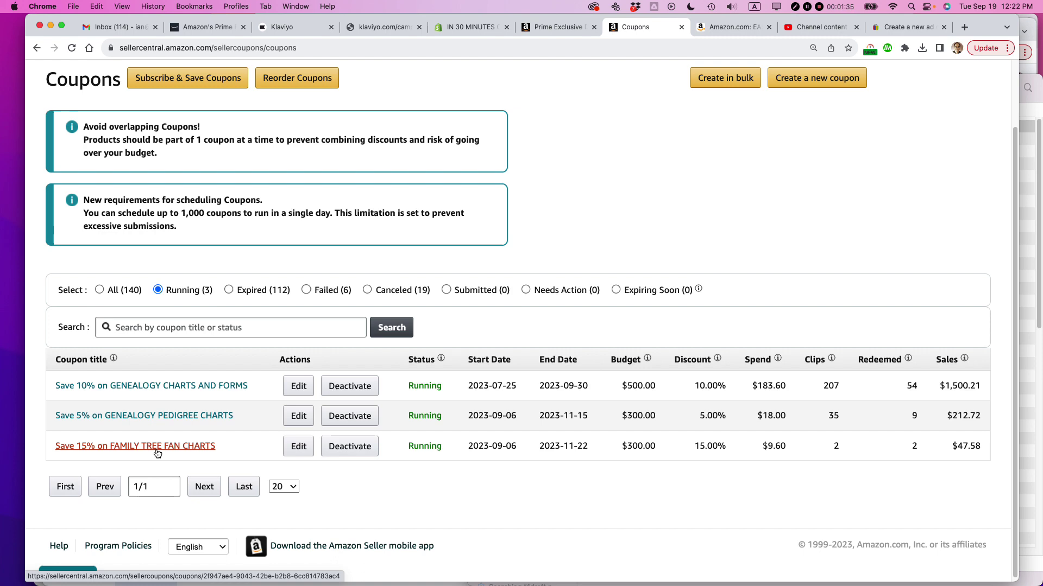
{"action": "left_click", "coordinate": [567, 28]}
{"action": "left_click", "coordinate": [627, 25]}
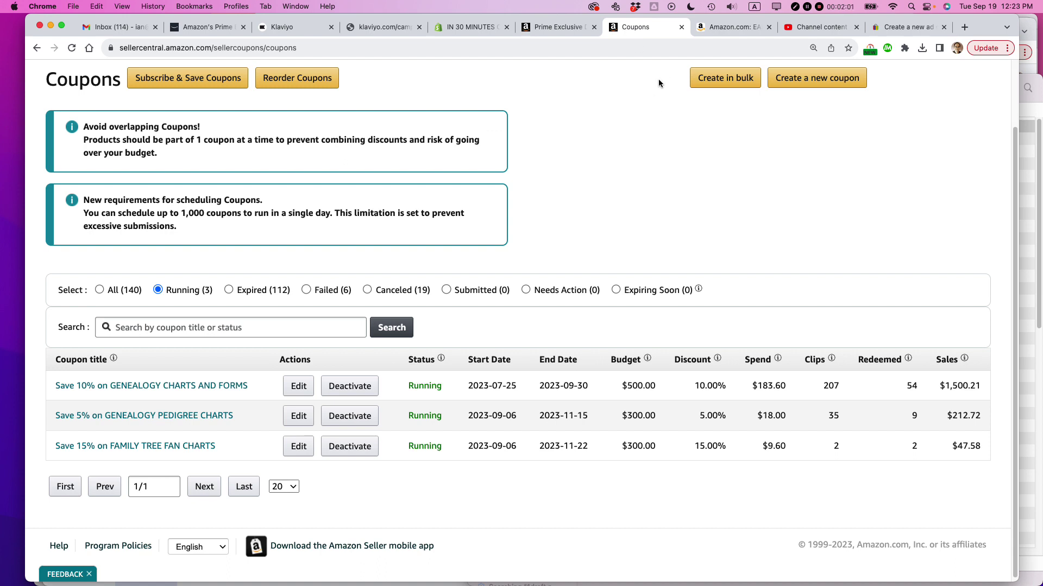
Select the product's ASIN B084KLPYBX on the EasyGenie Amazon listing.
{"action": "left_click", "coordinate": [718, 26]}
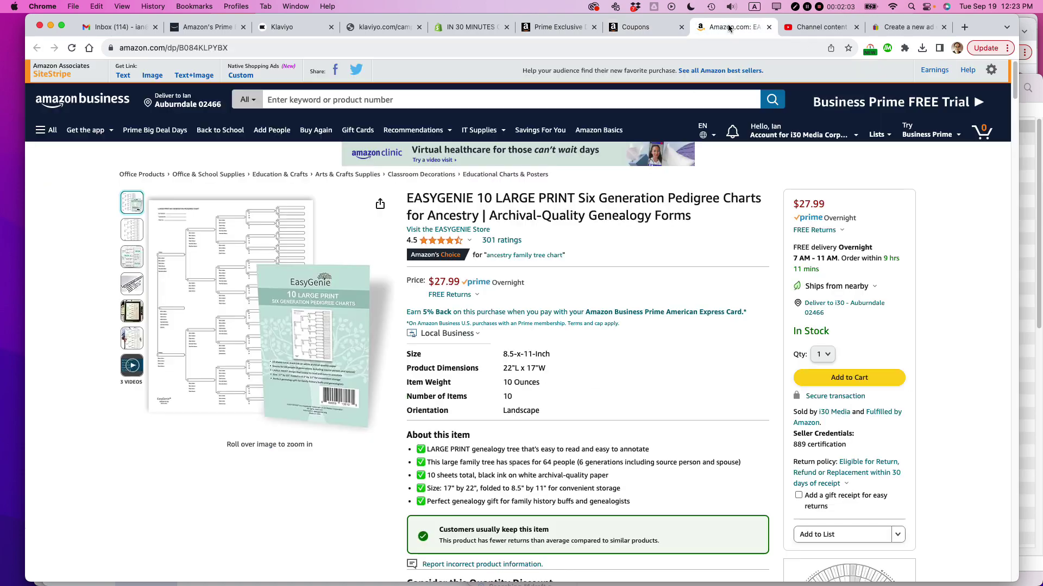
{"action": "scroll", "coordinate": [597, 217], "scroll_direction": "down", "scroll_amount": 20}
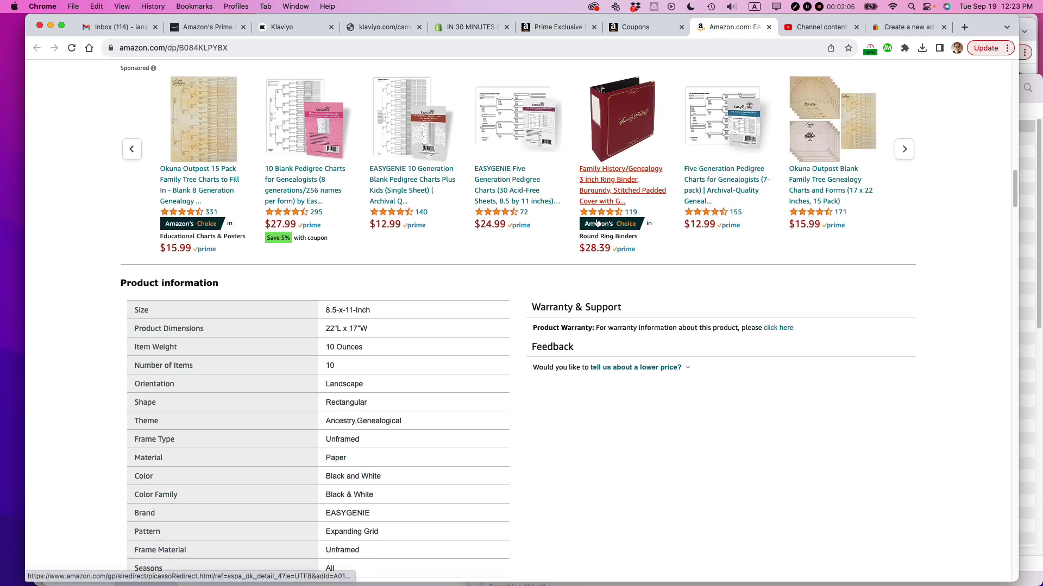
{"action": "scroll", "coordinate": [597, 222], "scroll_direction": "down", "scroll_amount": 3}
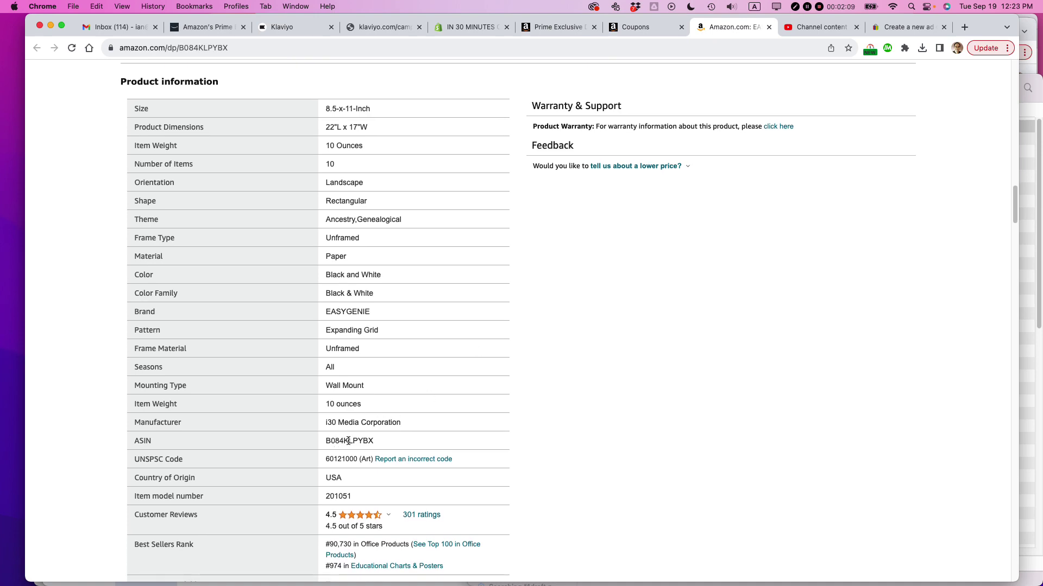
{"action": "double_click", "coordinate": [349, 441]}
Reopen Prime Exclusive Discounts through Menu > Advertising on the Seller Central tab.
{"action": "left_click", "coordinate": [574, 28]}
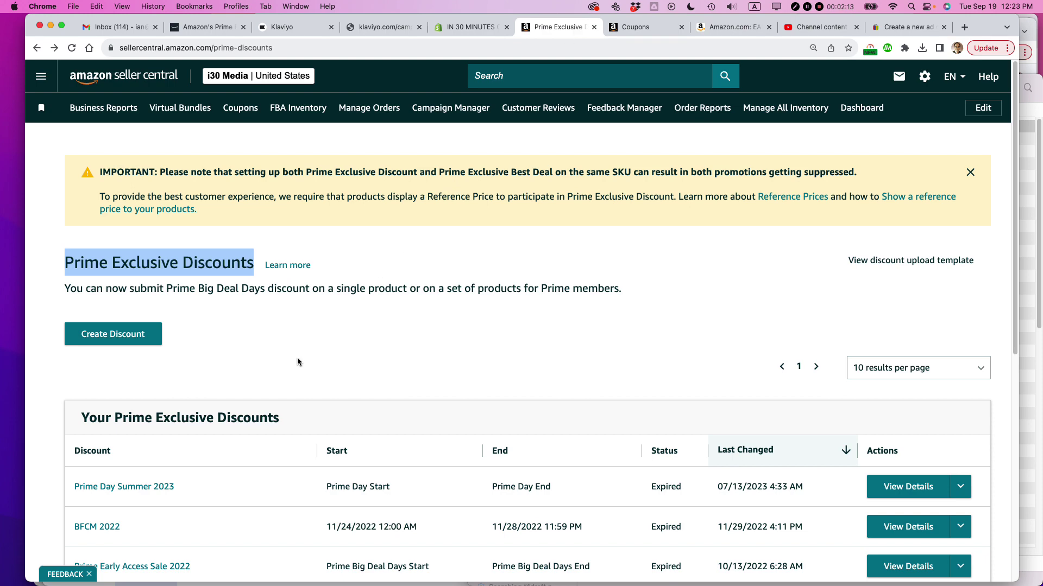
{"action": "left_click", "coordinate": [286, 308]}
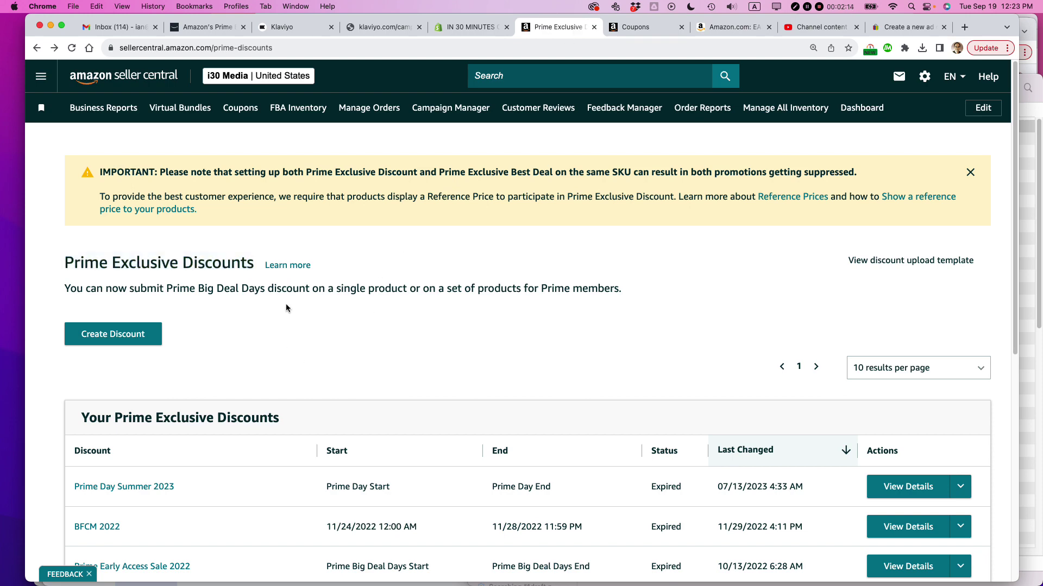
{"action": "left_click", "coordinate": [49, 79]}
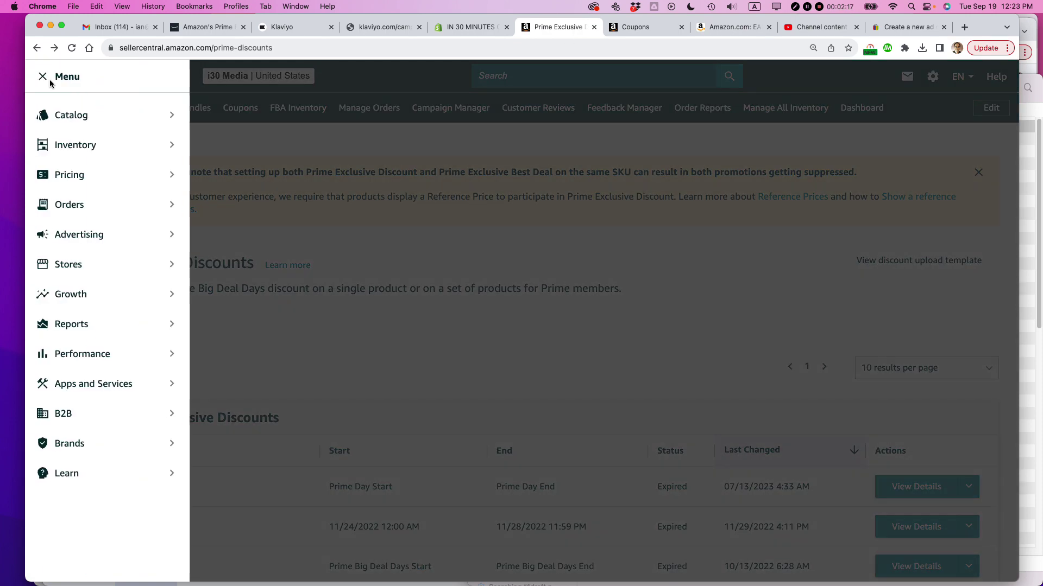
{"action": "mouse_move", "coordinate": [102, 240]}
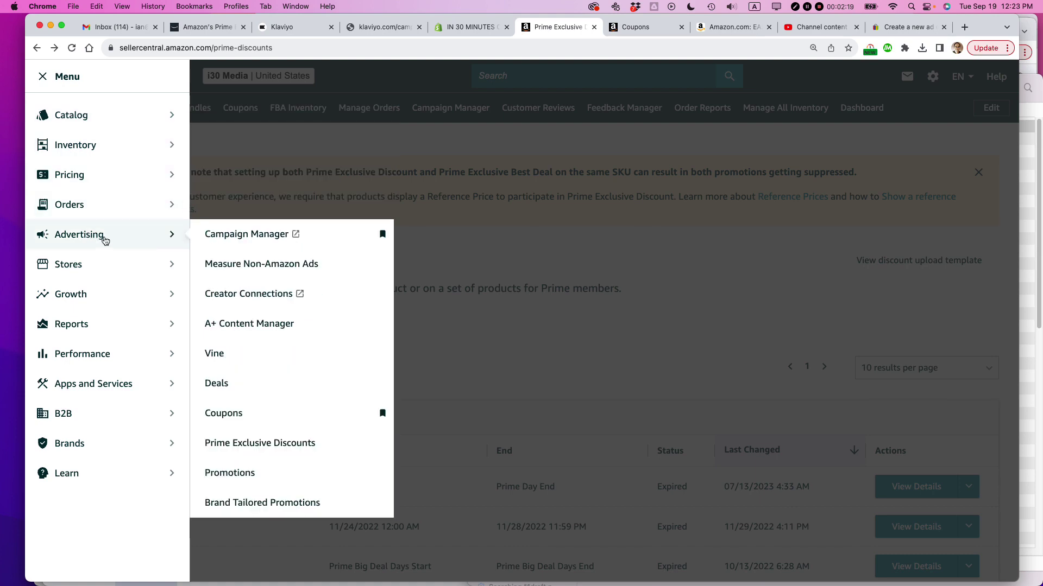
{"action": "left_click", "coordinate": [239, 441]}
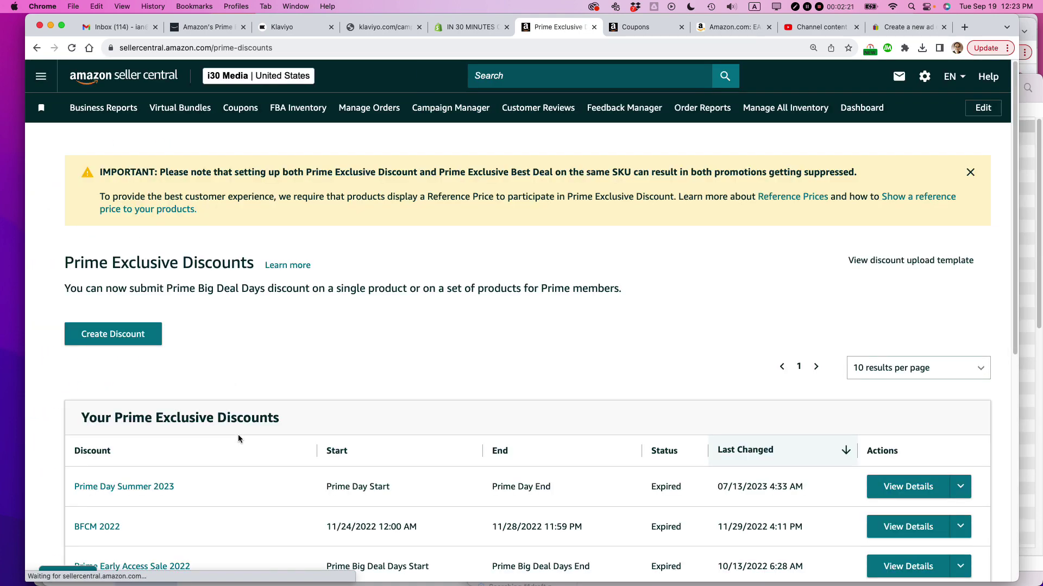
Create a Prime Big Deal Days discount named 'EasyGenie Prime Big Deal Day Oct 2023'.
{"action": "left_click", "coordinate": [120, 339]}
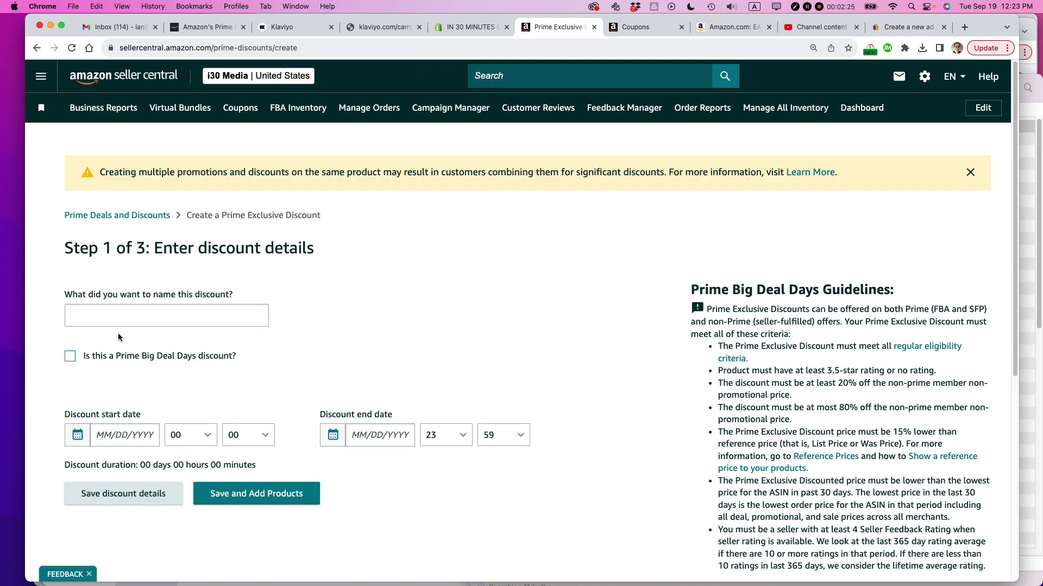
{"action": "left_click_drag", "start_coordinate": [235, 359], "coordinate": [85, 362]}
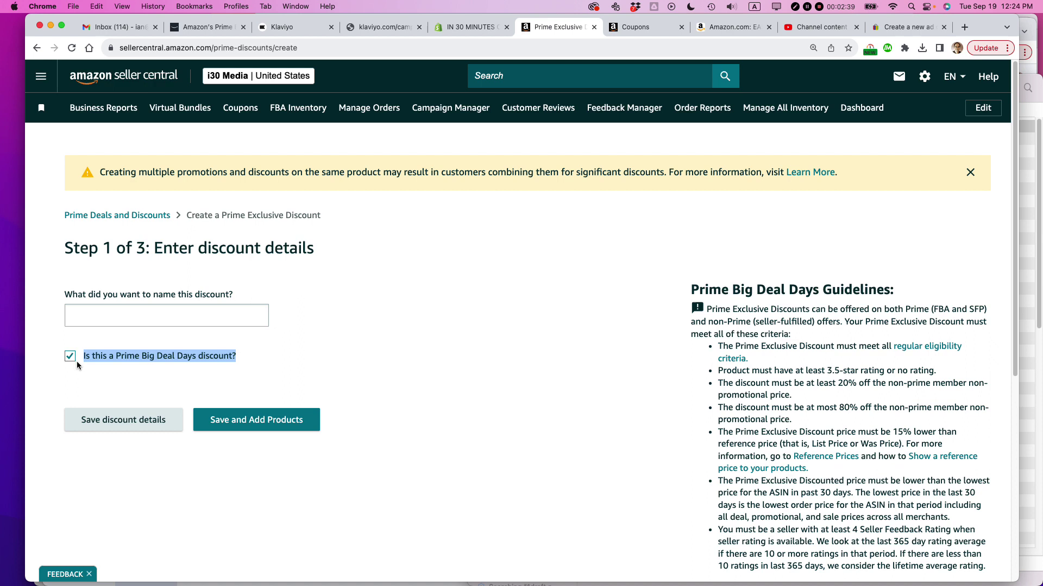
{"action": "left_click", "coordinate": [104, 313]}
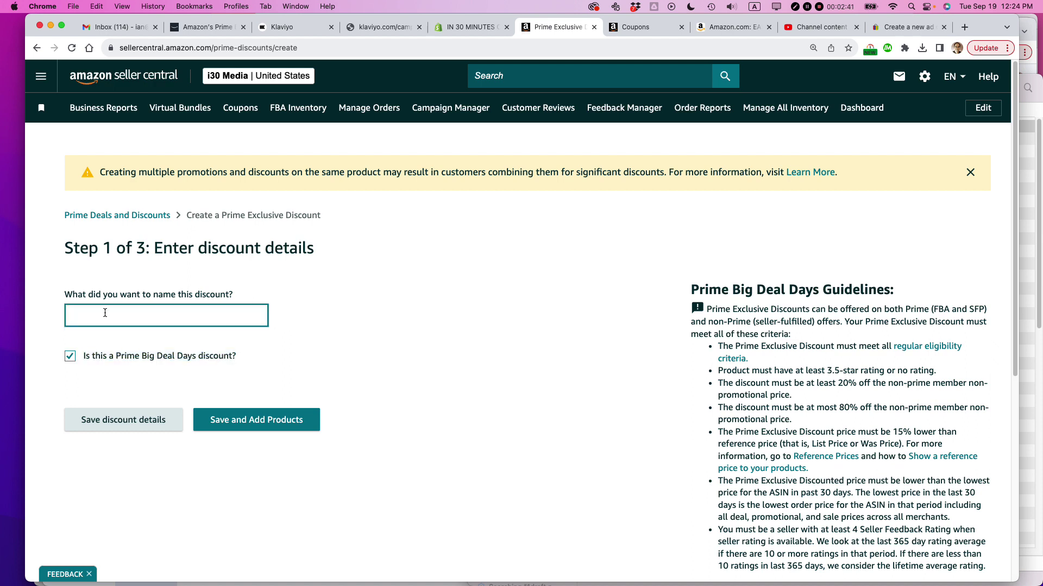
{"action": "type", "text": "EasyGenie Prime Bif"}
{"action": "key", "text": "BackSpace"}
{"action": "key", "text": "BackSpace"}
{"action": "type", "text": "g Deal Day Oct 2023"}
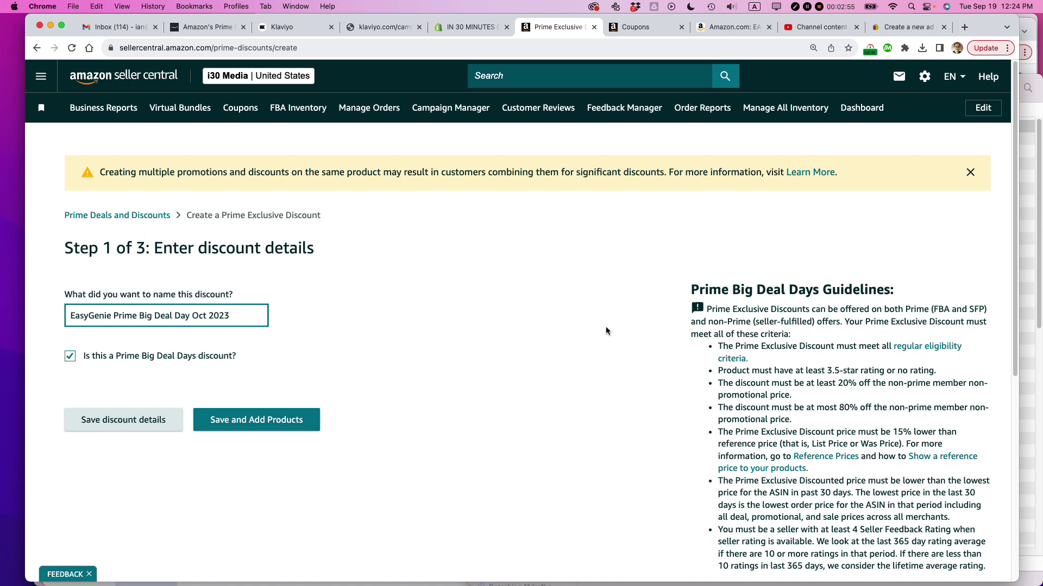
{"action": "left_click_drag", "start_coordinate": [688, 288], "coordinate": [916, 291]}
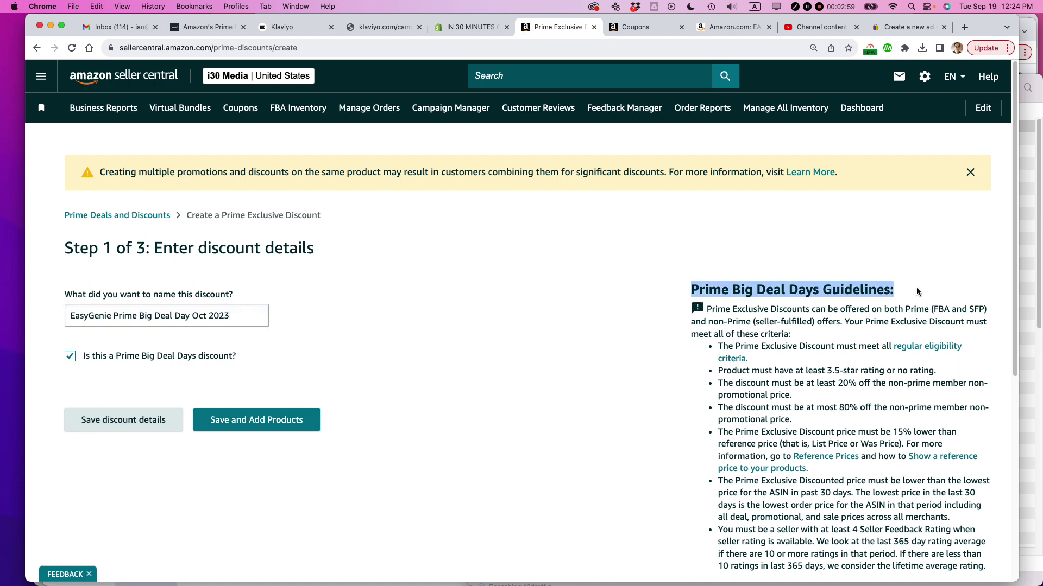
{"action": "left_click", "coordinate": [735, 27]}
{"action": "left_click_drag", "start_coordinate": [1016, 193], "coordinate": [1014, 70]}
{"action": "left_click", "coordinate": [562, 28]}
{"action": "scroll", "coordinate": [843, 405], "scroll_direction": "down", "scroll_amount": 3}
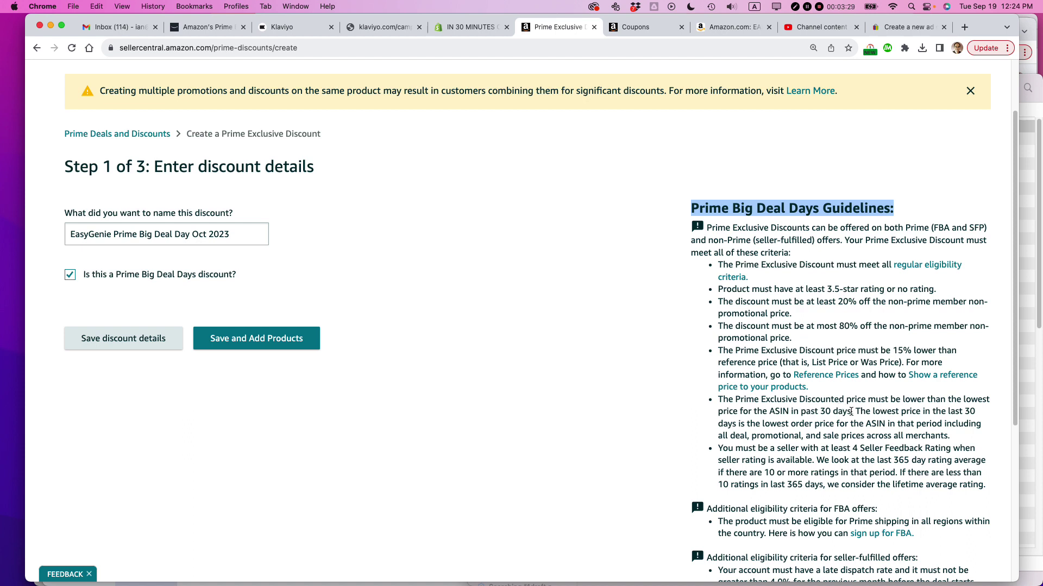
{"action": "left_click_drag", "start_coordinate": [854, 411], "coordinate": [713, 401]}
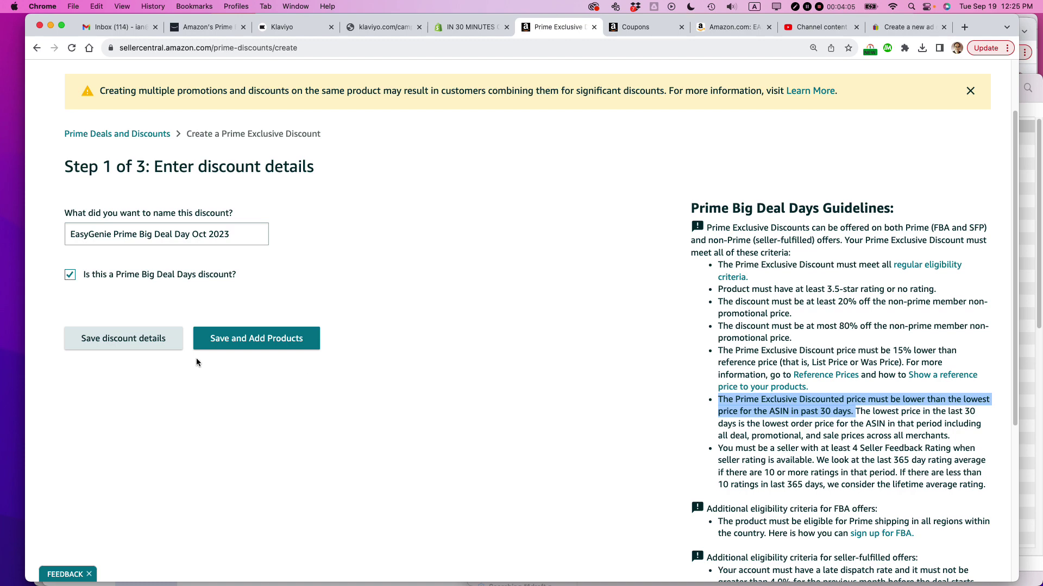
Save the discount details, then copy item model number 201051 from the Amazon listing.
{"action": "left_click", "coordinate": [264, 344]}
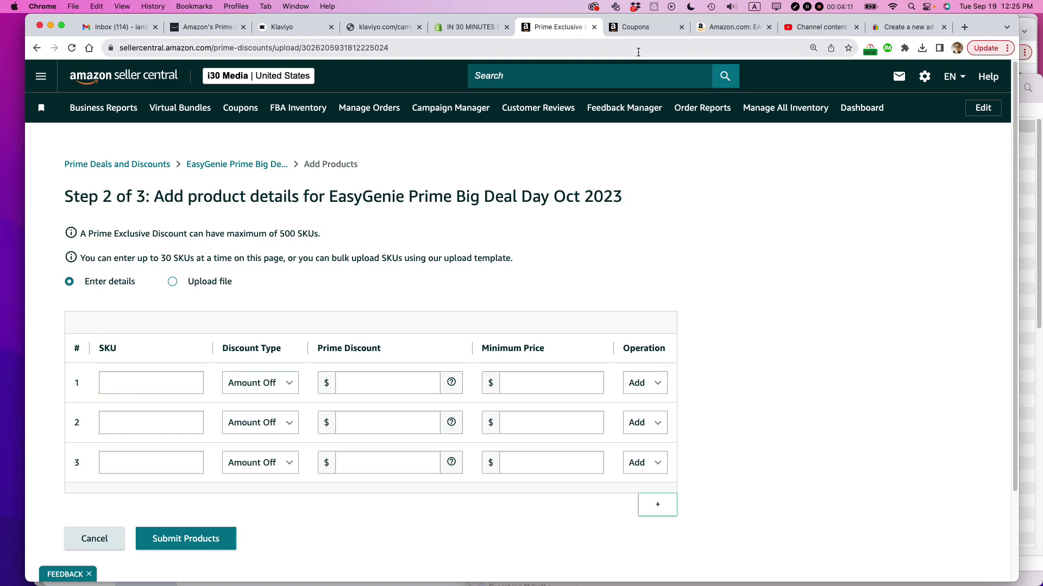
{"action": "left_click", "coordinate": [722, 27]}
{"action": "scroll", "coordinate": [520, 255], "scroll_direction": "down", "scroll_amount": 15}
{"action": "scroll", "coordinate": [516, 250], "scroll_direction": "down", "scroll_amount": 20}
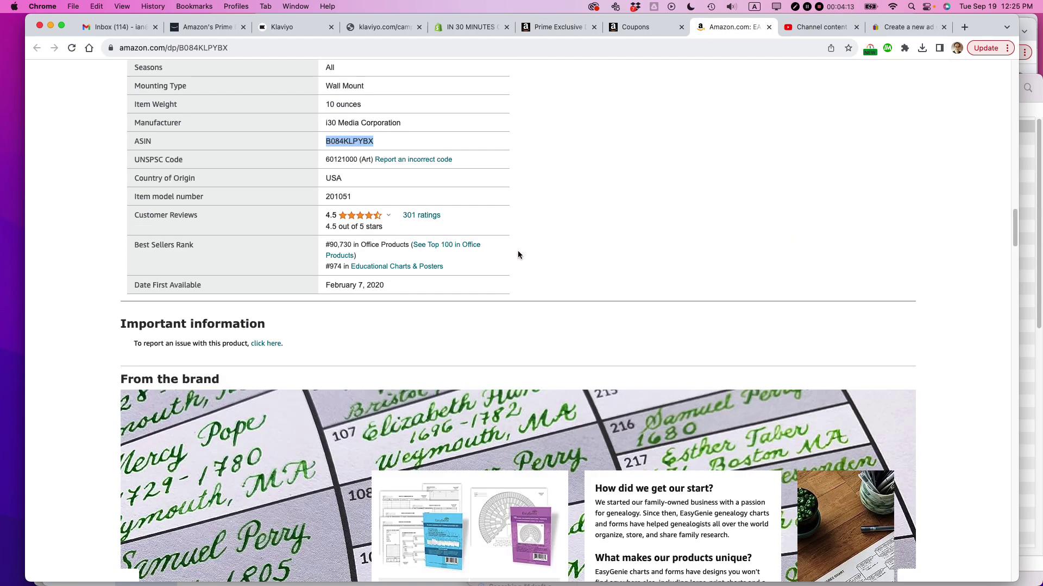
{"action": "scroll", "coordinate": [517, 250], "scroll_direction": "up", "scroll_amount": 12}
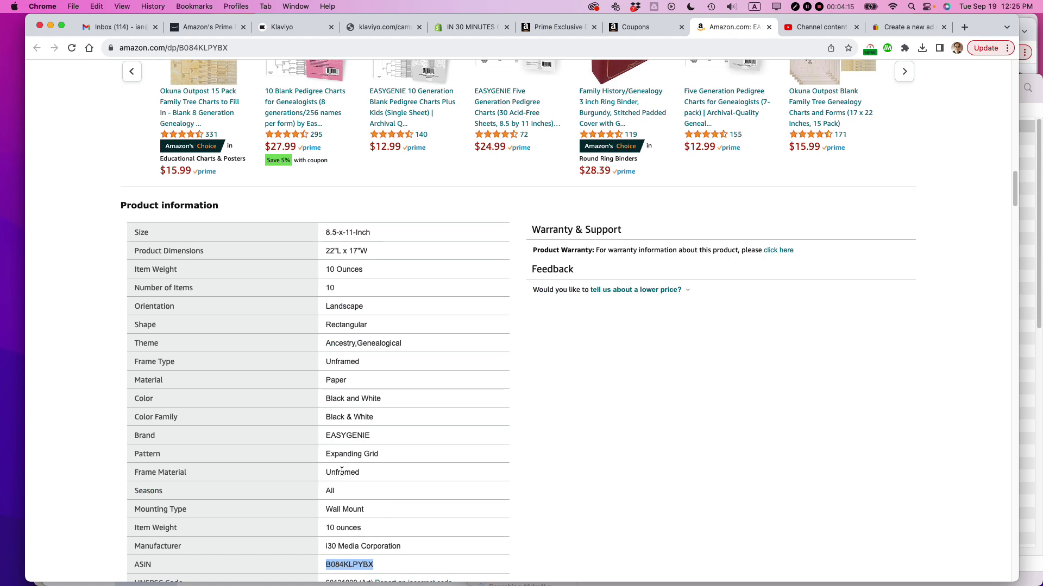
{"action": "scroll", "coordinate": [406, 380], "scroll_direction": "down", "scroll_amount": 10}
{"action": "scroll", "coordinate": [340, 470], "scroll_direction": "up", "scroll_amount": 4}
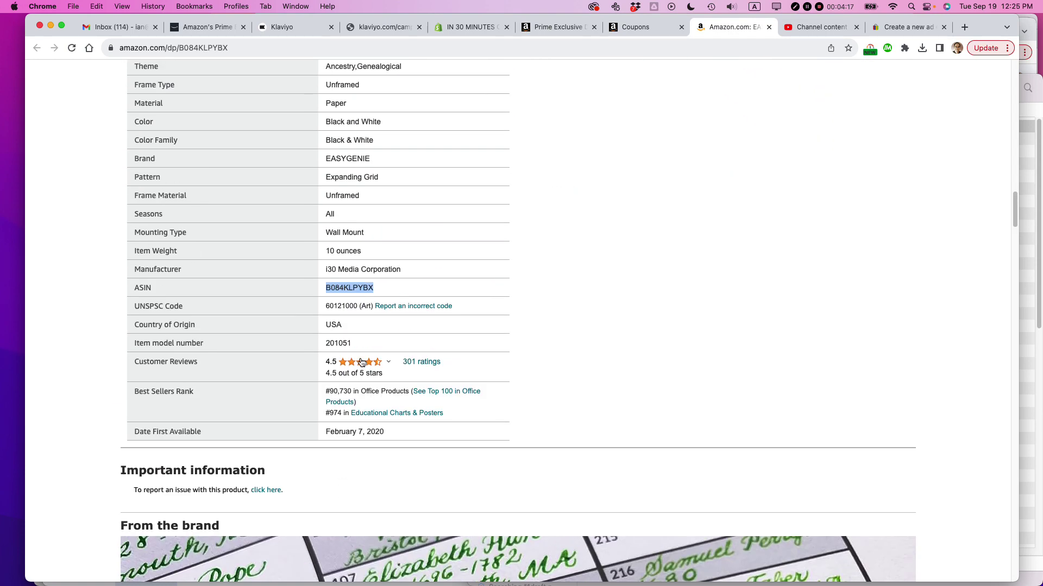
{"action": "double_click", "coordinate": [333, 344]}
{"action": "key", "text": "super+c"}
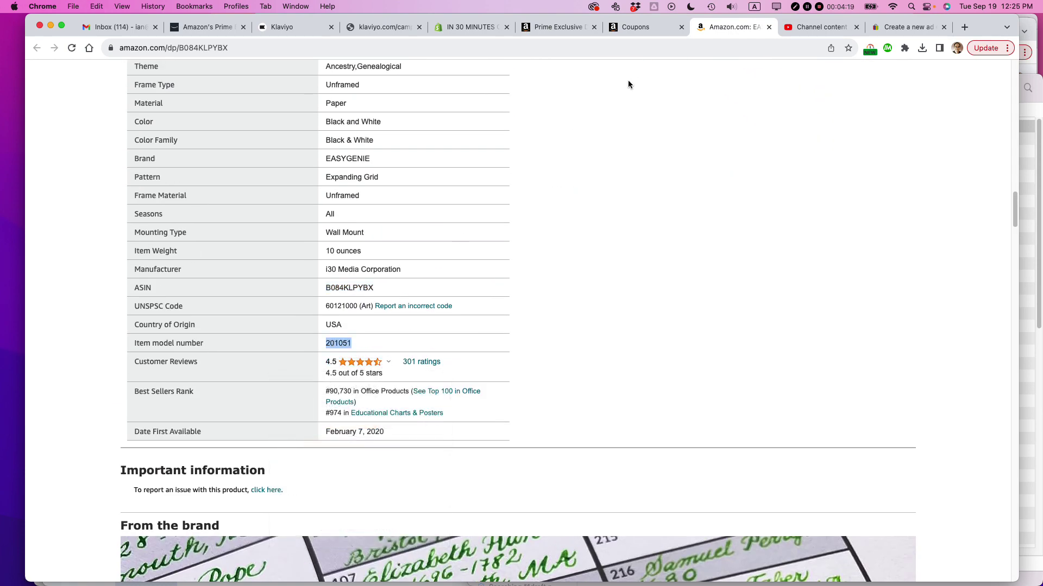
Paste 201051 into row 1's SKU field, leaving the discount type as Amount Off.
{"action": "left_click", "coordinate": [546, 27]}
{"action": "left_click", "coordinate": [132, 382]}
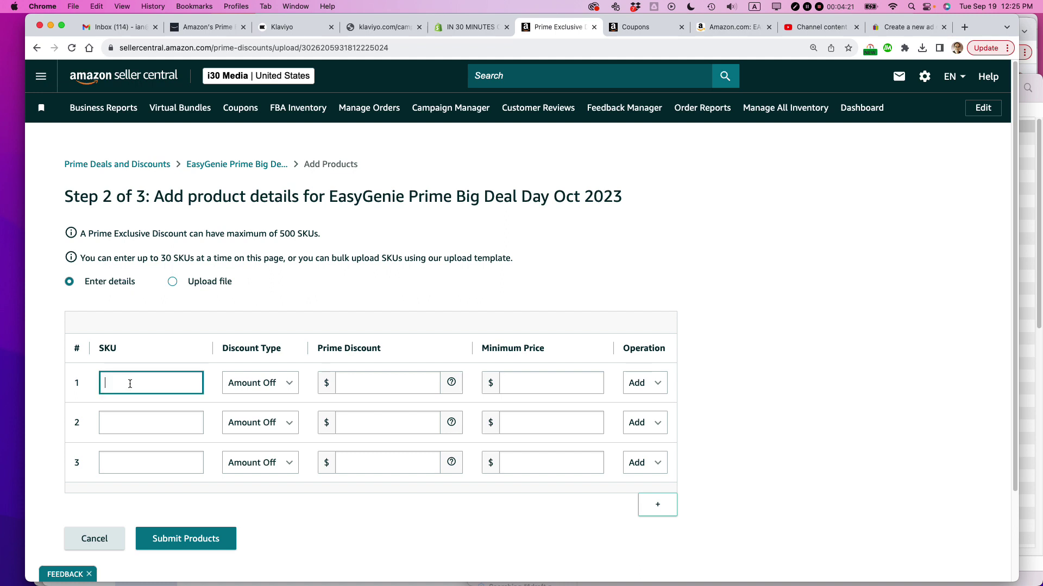
{"action": "key", "text": "super+v"}
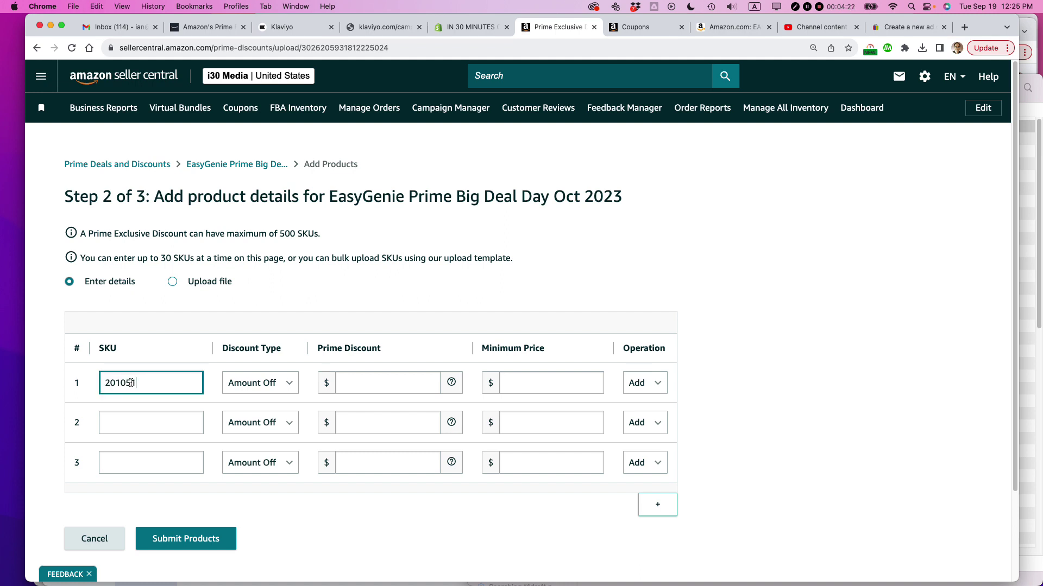
{"action": "left_click", "coordinate": [290, 386]}
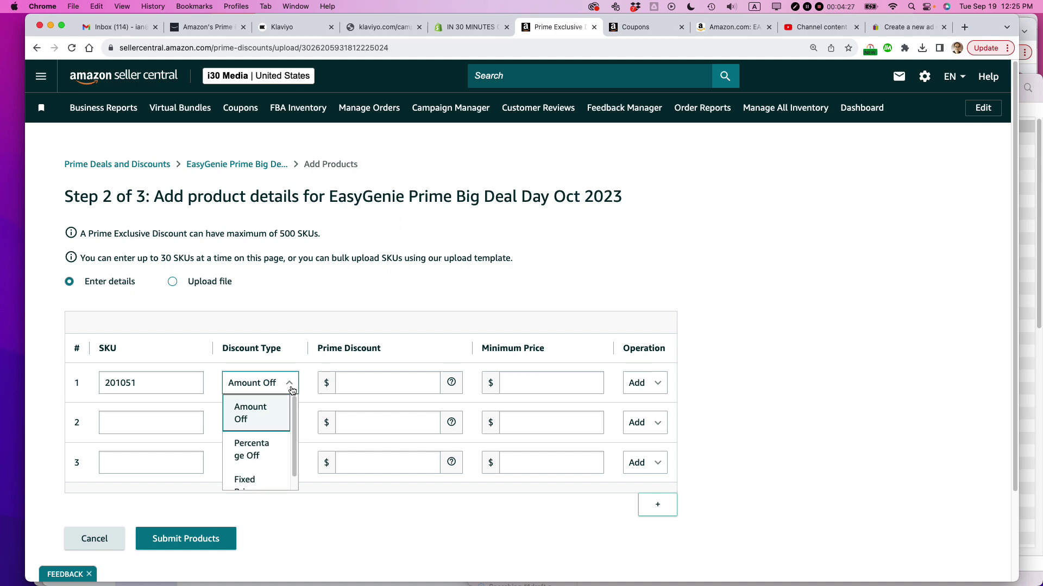
{"action": "left_click", "coordinate": [755, 329]}
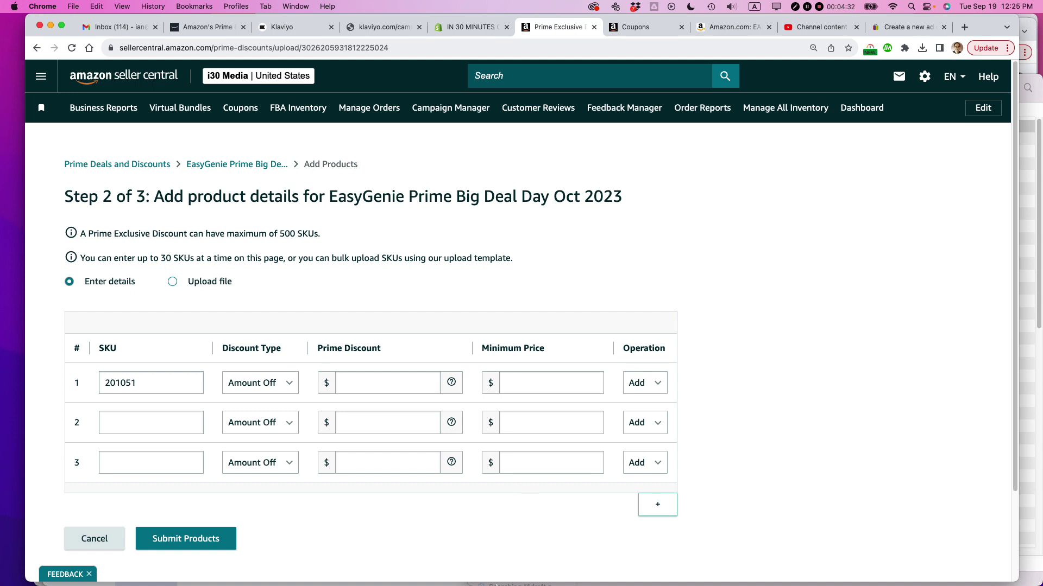
Compute 27.99 × 0.8 in Calculator, giving 22.392.
{"action": "mouse_move", "coordinate": [492, 565]}
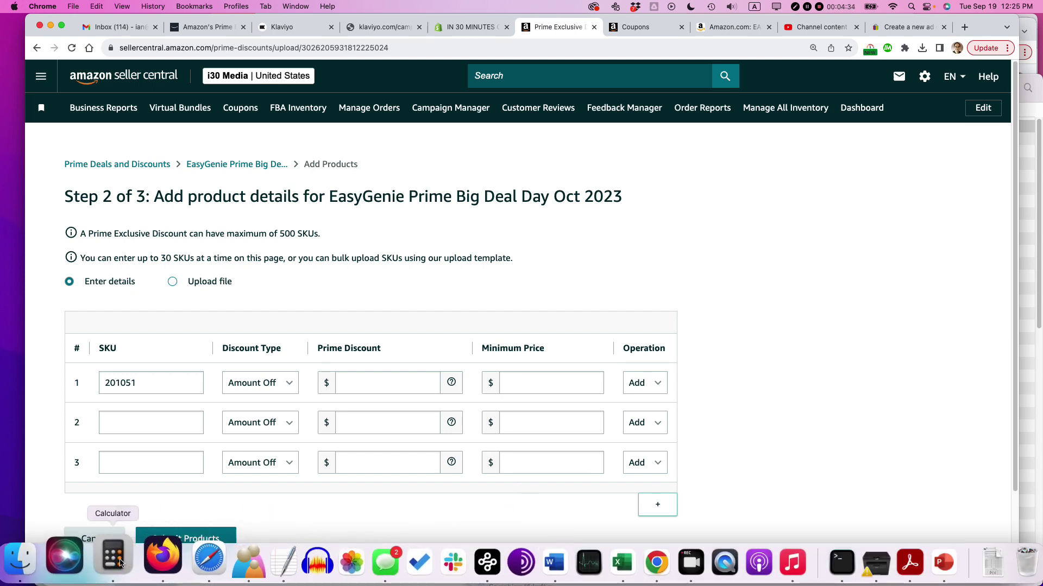
{"action": "left_click", "coordinate": [120, 563]}
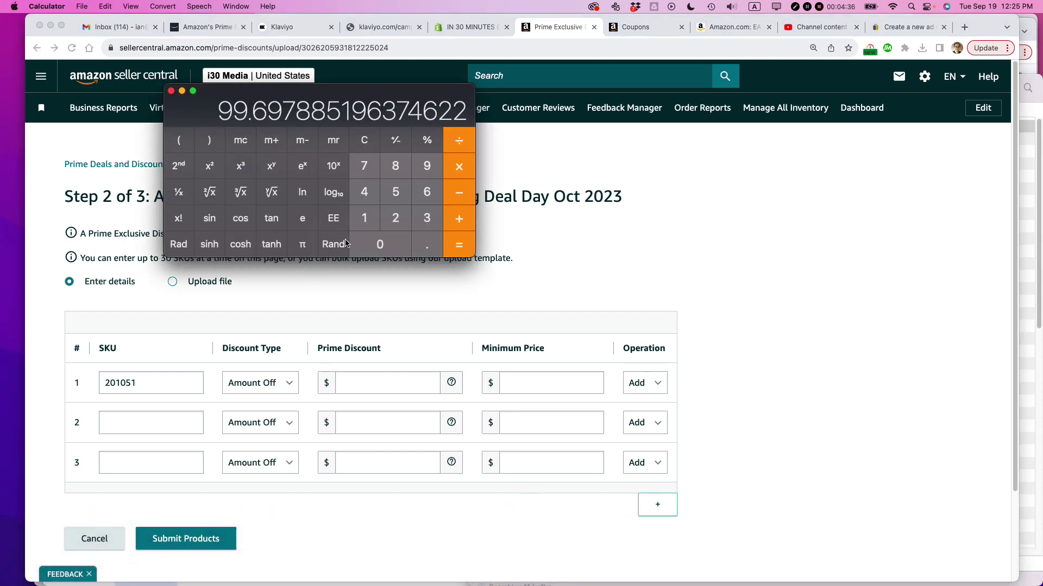
{"action": "key", "text": "Escape"}
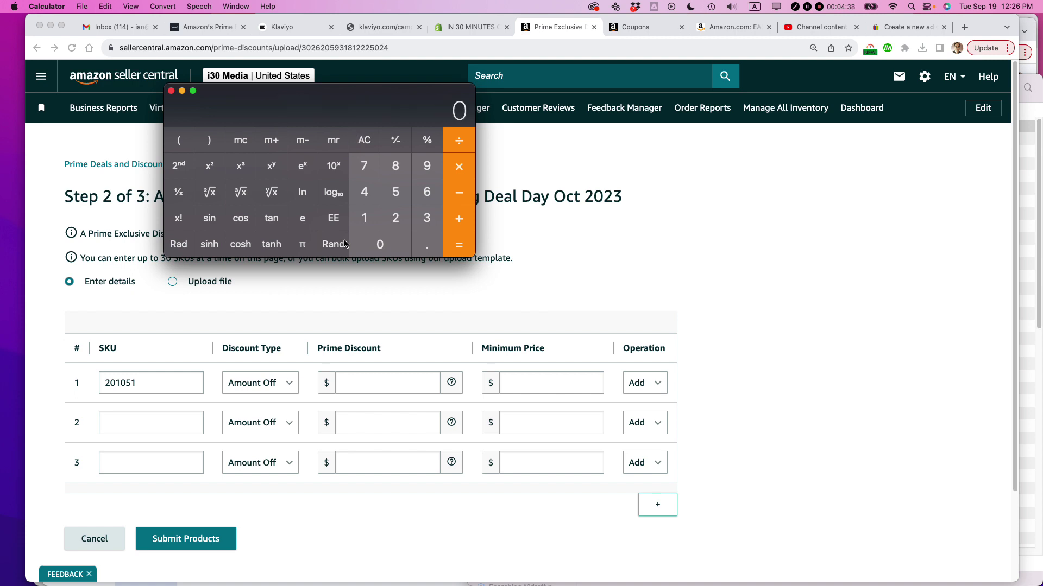
{"action": "type", "text": "27.99"}
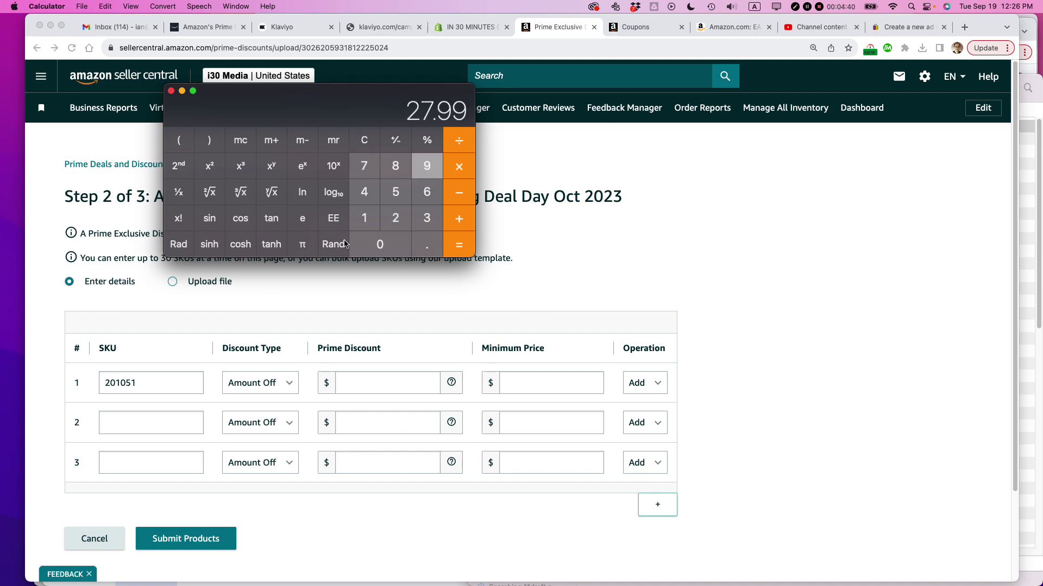
{"action": "key", "text": "asterisk"}
{"action": "type", "text": ".8"}
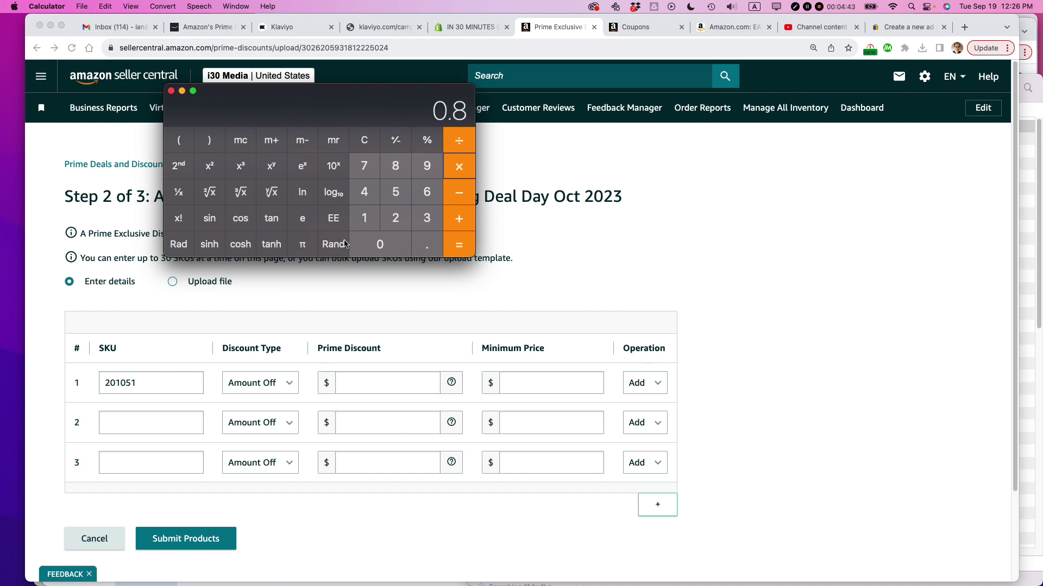
{"action": "key", "text": "Return"}
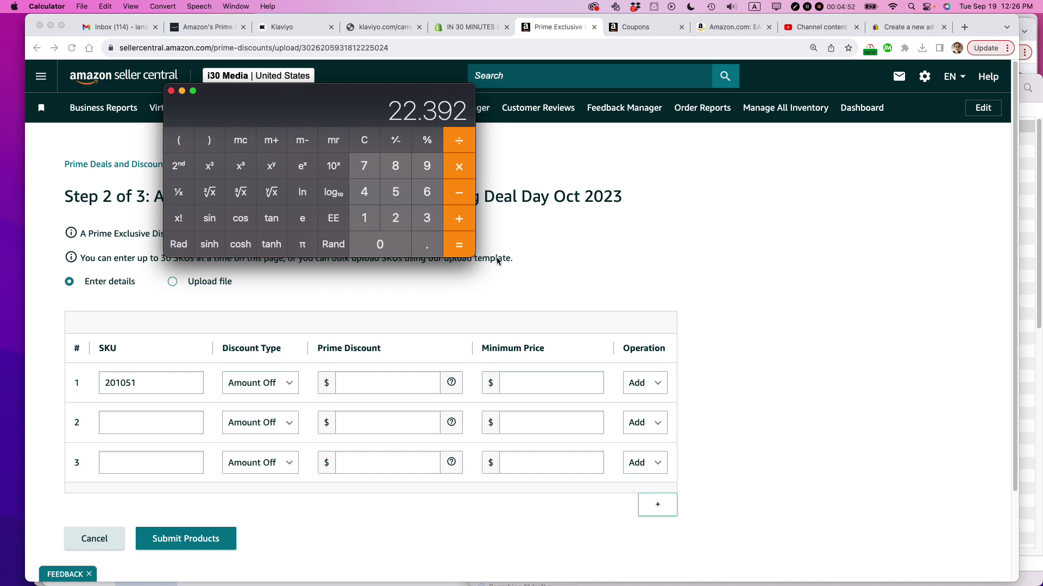
Set SKU 201051's row to Percentage Off and enter -20 as the Prime Discount.
{"action": "left_click", "coordinate": [290, 385]}
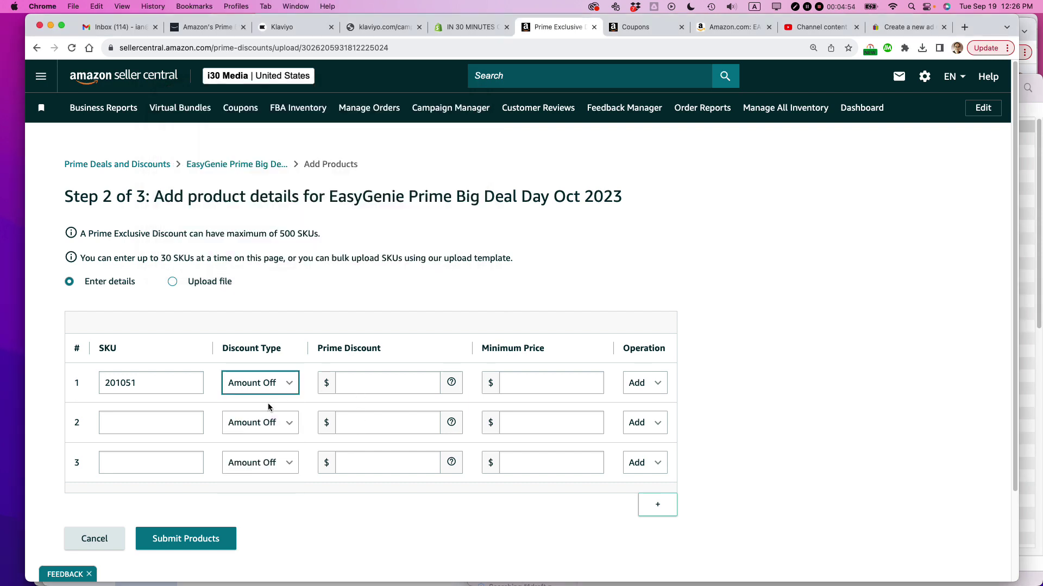
{"action": "left_click", "coordinate": [271, 386]}
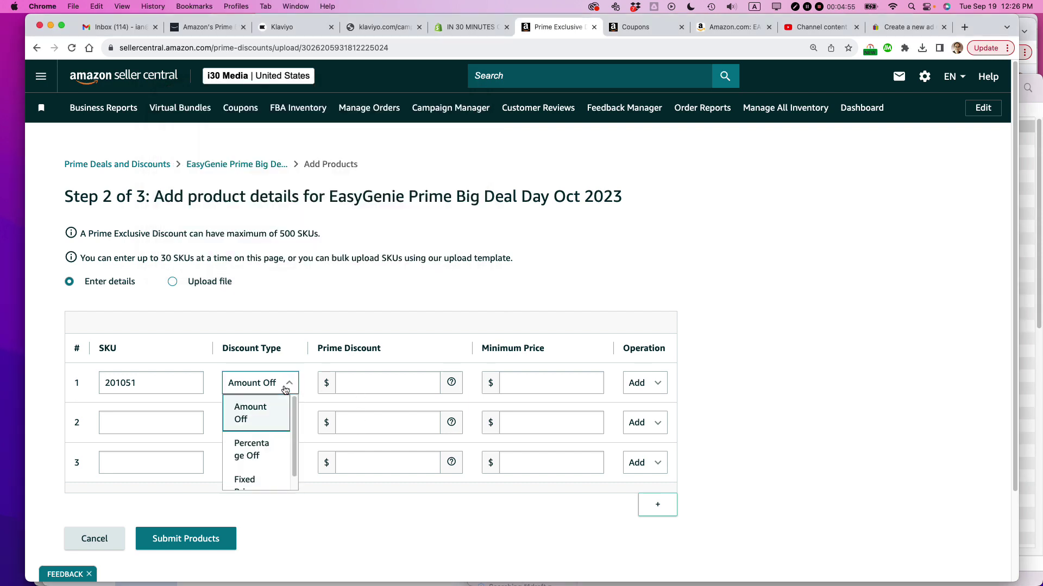
{"action": "left_click", "coordinate": [267, 456]}
{"action": "left_click", "coordinate": [335, 391]}
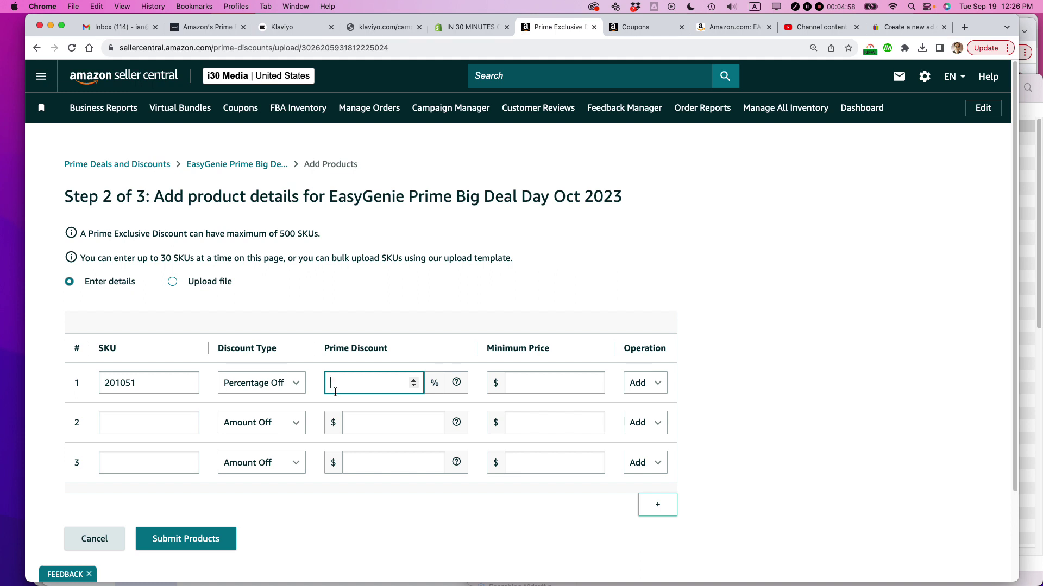
{"action": "left_click", "coordinate": [413, 386]}
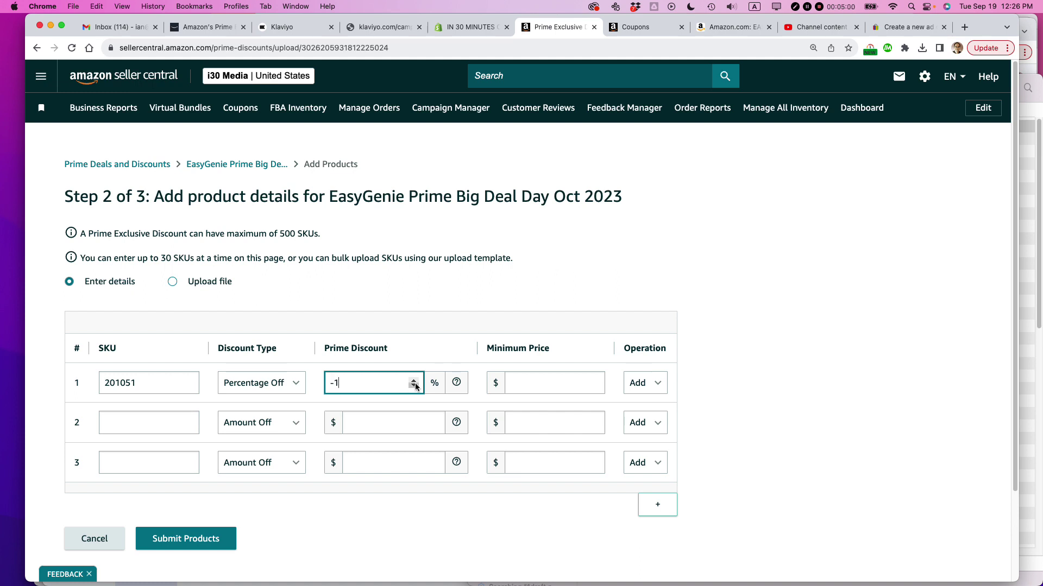
{"action": "double_click", "coordinate": [334, 383]}
{"action": "type", "text": "20"}
{"action": "left_click", "coordinate": [521, 382]}
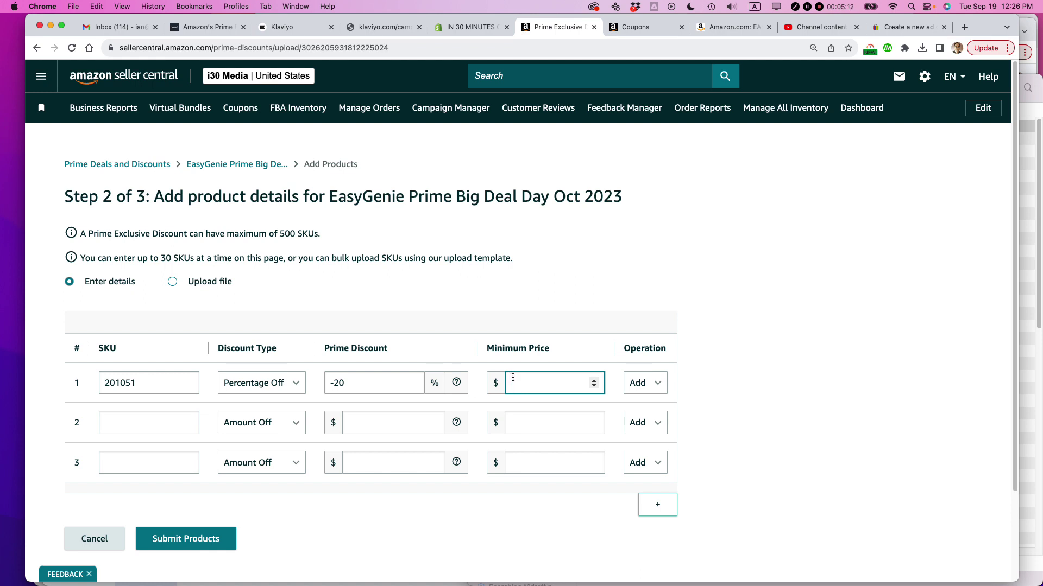
{"action": "key", "text": "super+Tab"}
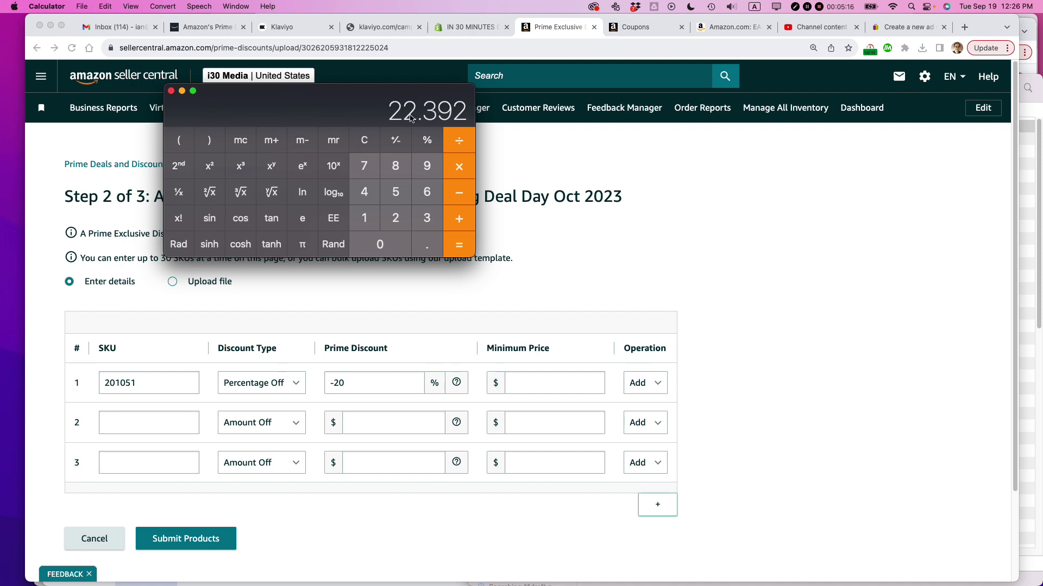
{"action": "left_click", "coordinate": [516, 382]}
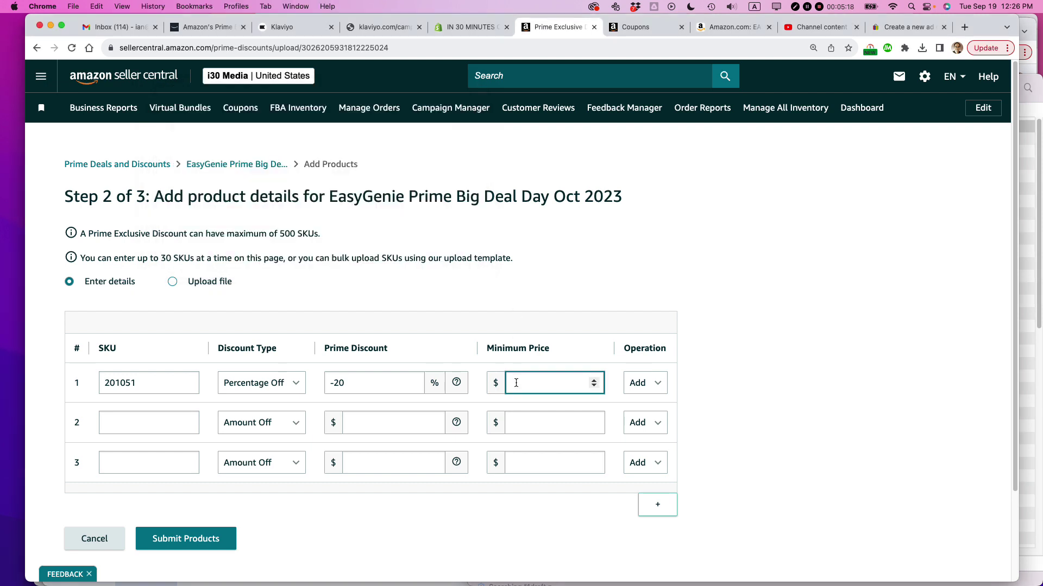
{"action": "type", "text": "21.99"}
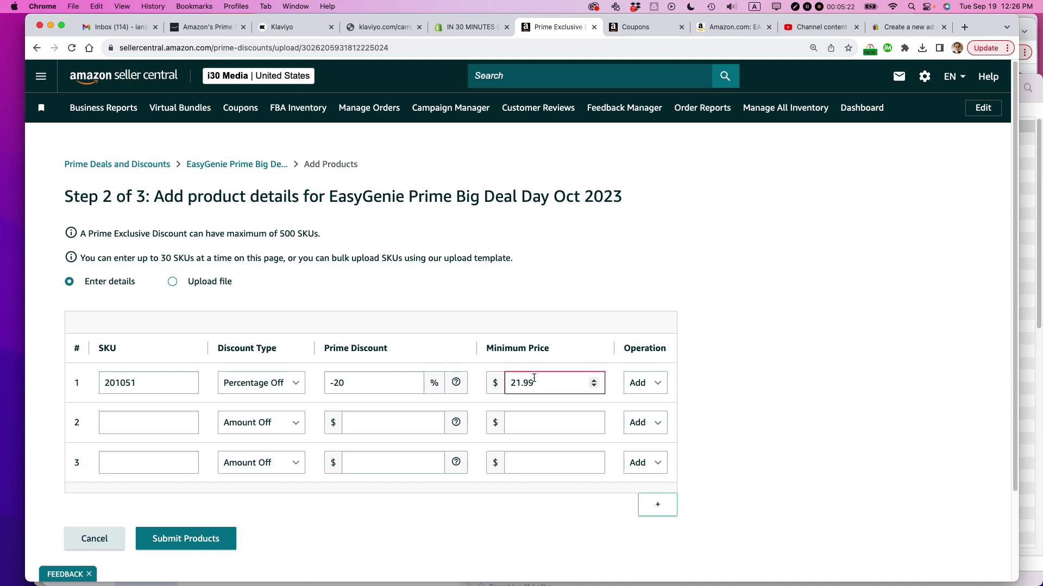
{"action": "mouse_move", "coordinate": [548, 386]}
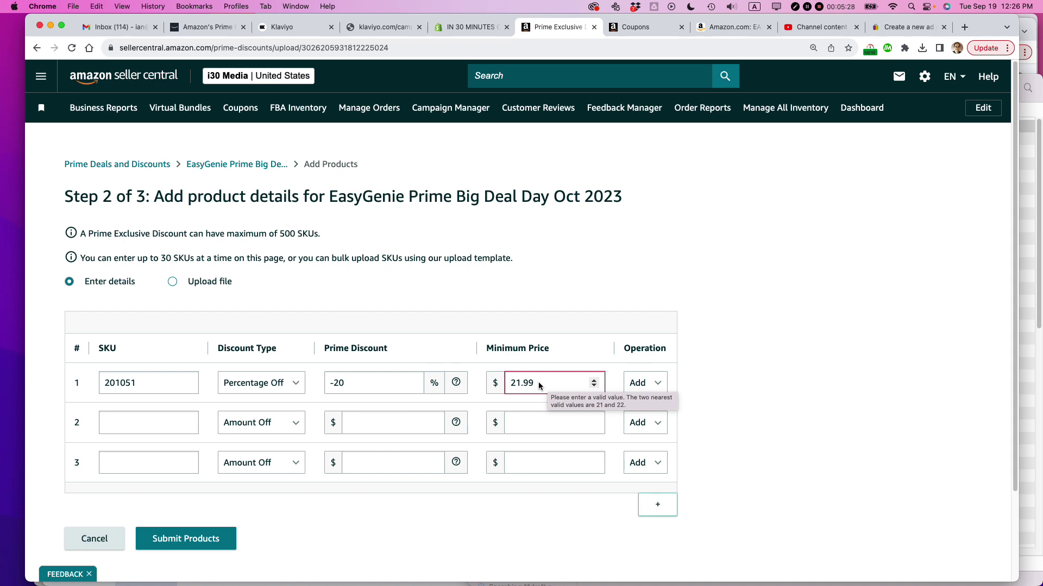
{"action": "left_click_drag", "start_coordinate": [538, 382], "coordinate": [503, 385]}
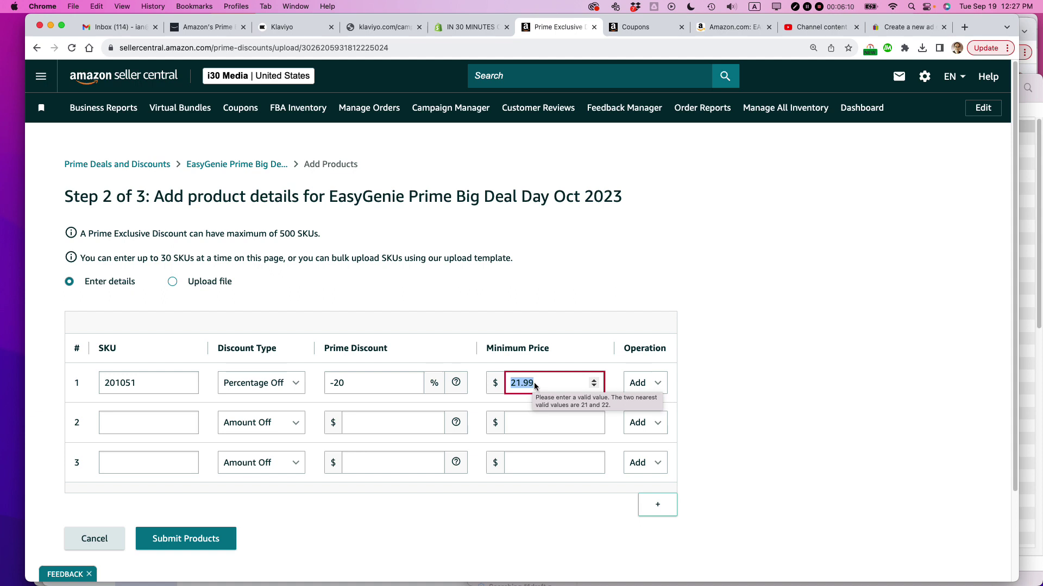
Change row 1's minimum price from 21.99 to 22 and keep the operation on Add.
{"action": "left_click_drag", "start_coordinate": [535, 386], "coordinate": [506, 383]}
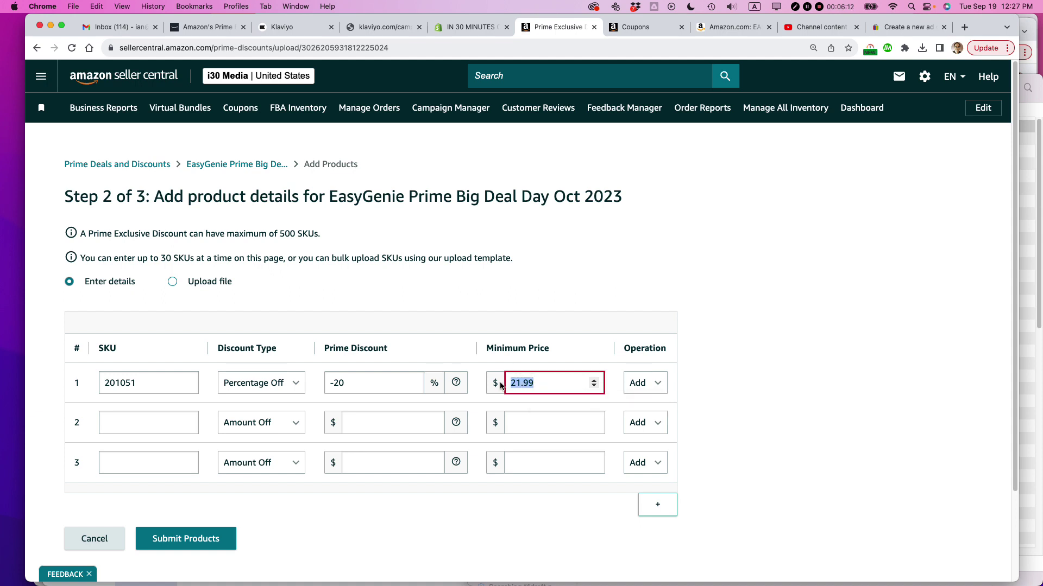
{"action": "type", "text": "22"}
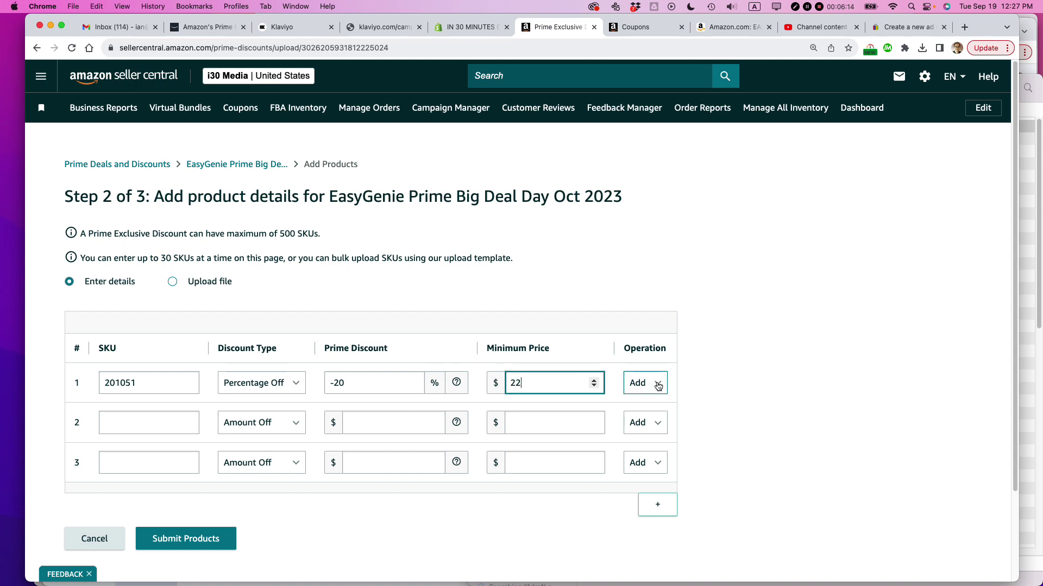
{"action": "left_click_drag", "start_coordinate": [624, 348], "coordinate": [669, 351]}
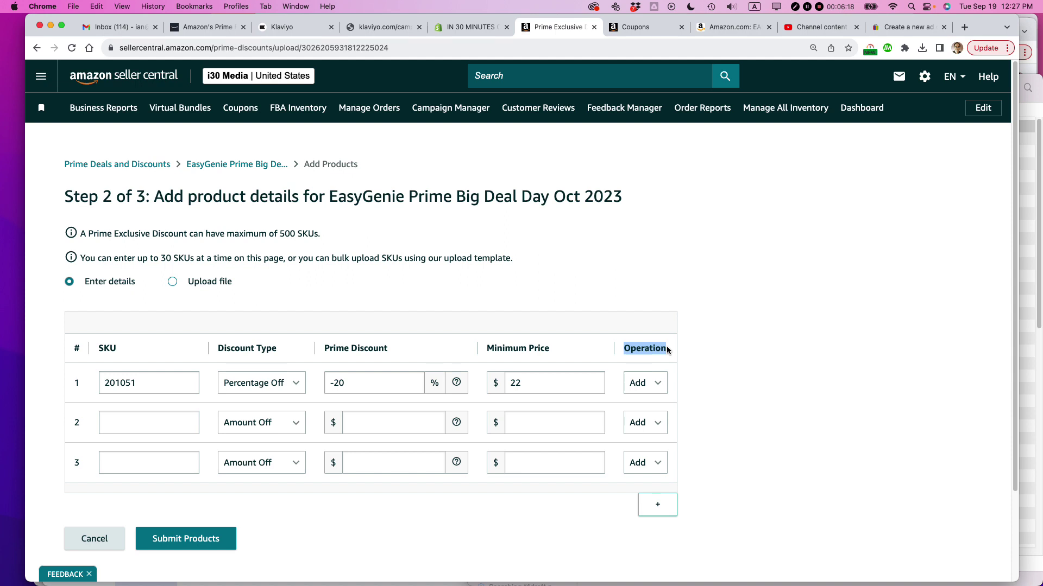
{"action": "left_click", "coordinate": [658, 386]}
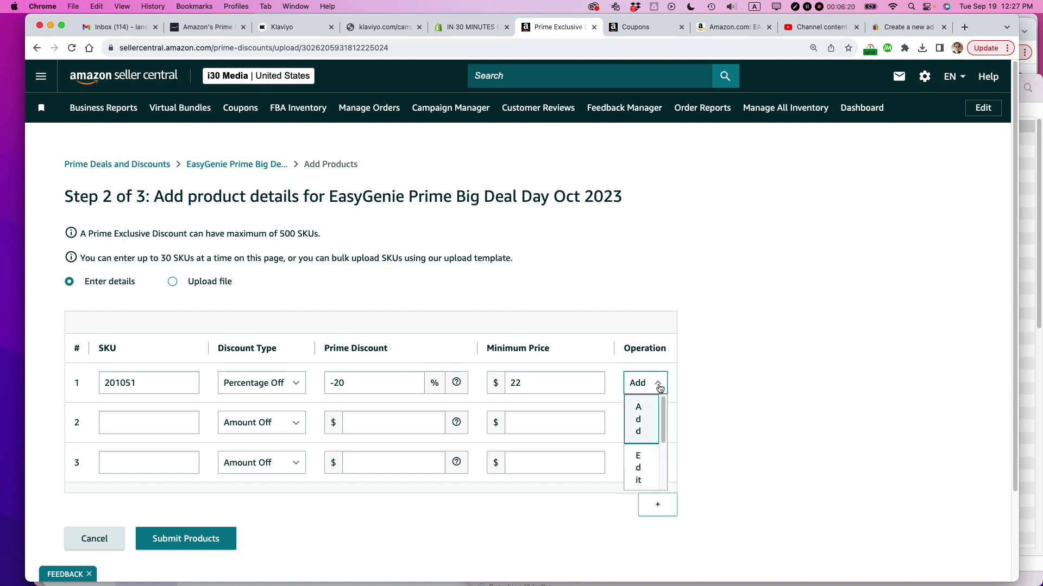
{"action": "mouse_move", "coordinate": [663, 414]}
{"action": "left_mouse_down"}
{"action": "mouse_move", "coordinate": [663, 466]}
{"action": "mouse_move", "coordinate": [662, 418]}
{"action": "left_mouse_up"}
{"action": "left_click", "coordinate": [782, 331]}
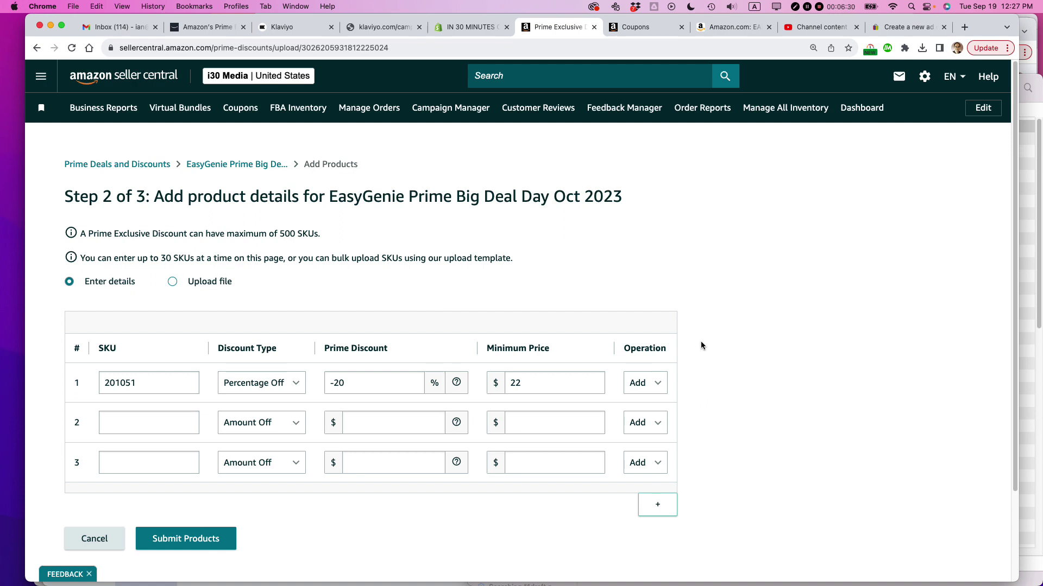
{"action": "left_click", "coordinate": [516, 374]}
{"action": "left_click", "coordinate": [157, 414]}
Glance at the listing and Coupons tabs, then submit products with the -20 Prime Discount.
{"action": "left_click", "coordinate": [732, 27]}
{"action": "scroll", "coordinate": [711, 155], "scroll_direction": "up", "scroll_amount": 20}
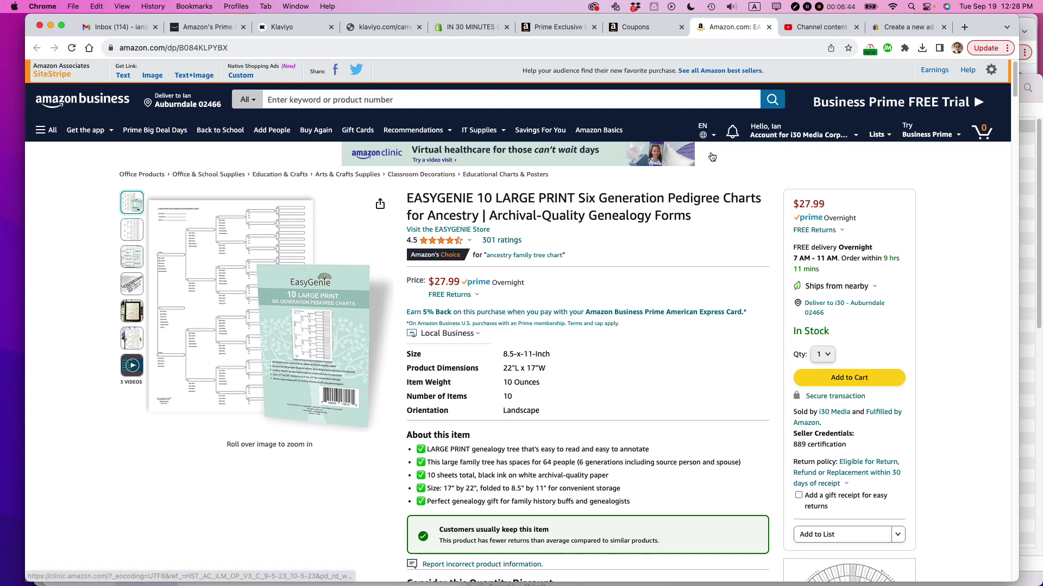
{"action": "left_click", "coordinate": [648, 29]}
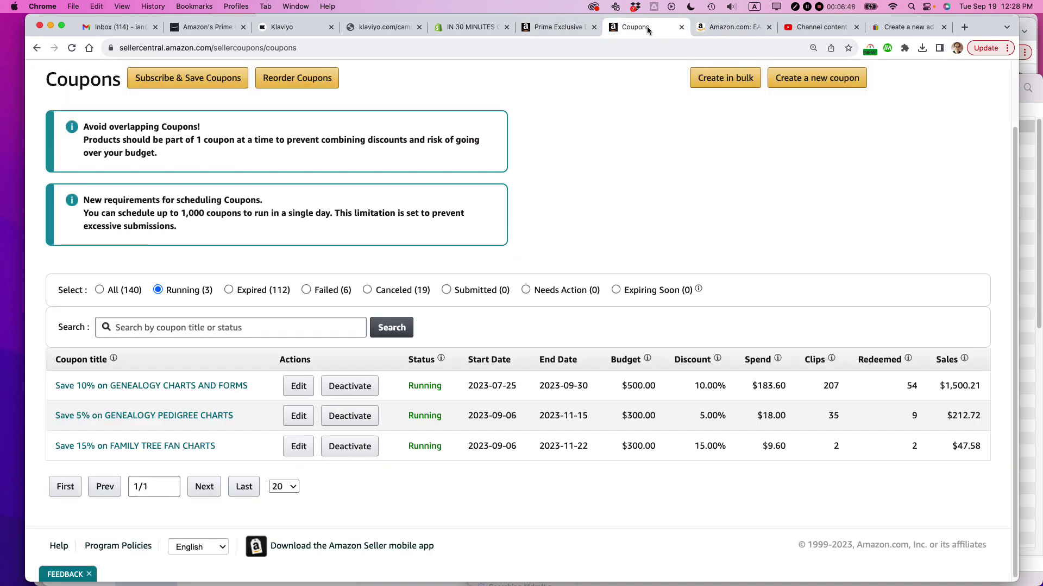
{"action": "left_click", "coordinate": [550, 26]}
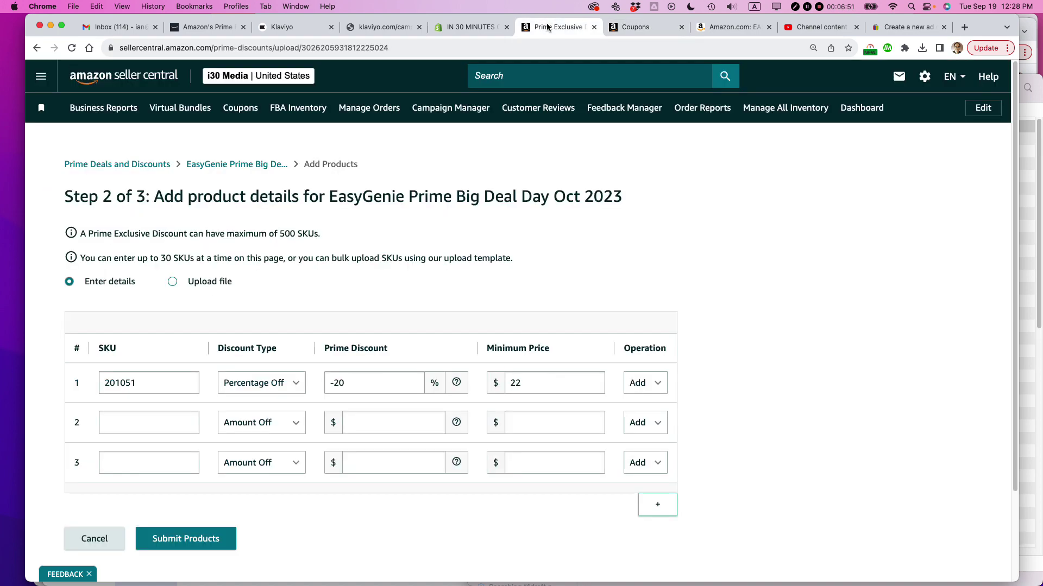
{"action": "left_click", "coordinate": [164, 537]}
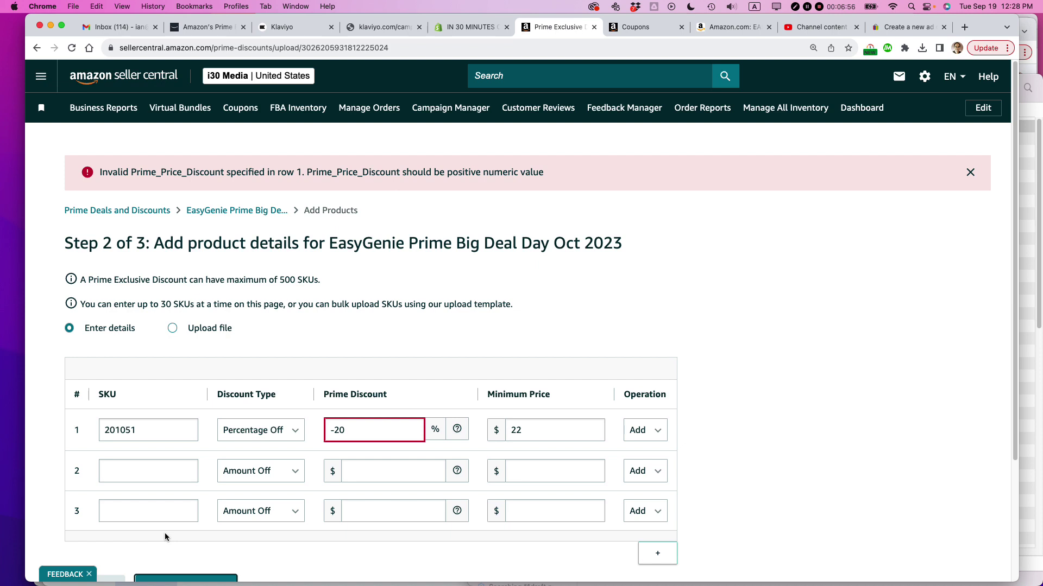
Change the Prime Discount from -20 to 20 and resubmit the products.
{"action": "left_click_drag", "start_coordinate": [101, 172], "coordinate": [553, 176]}
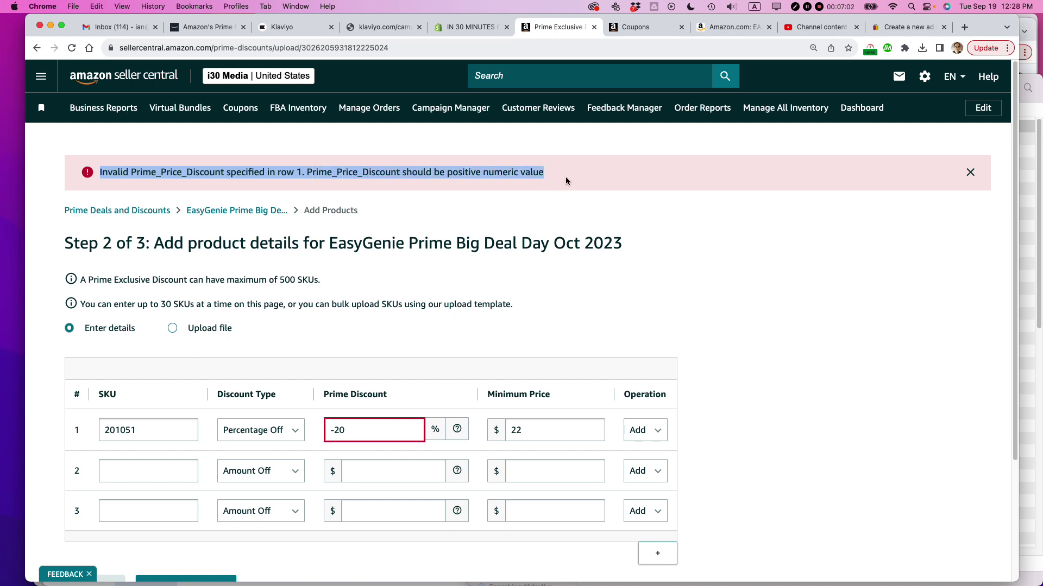
{"action": "left_click", "coordinate": [350, 433]}
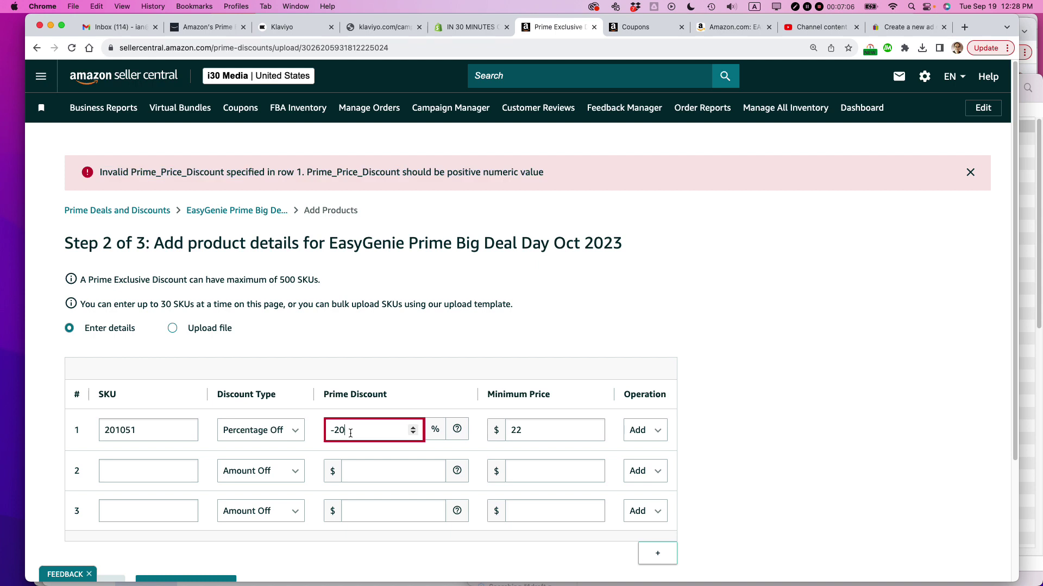
{"action": "left_click_drag", "start_coordinate": [332, 432], "coordinate": [318, 432]}
{"action": "key", "text": "BackSpace"}
{"action": "left_click", "coordinate": [657, 554]}
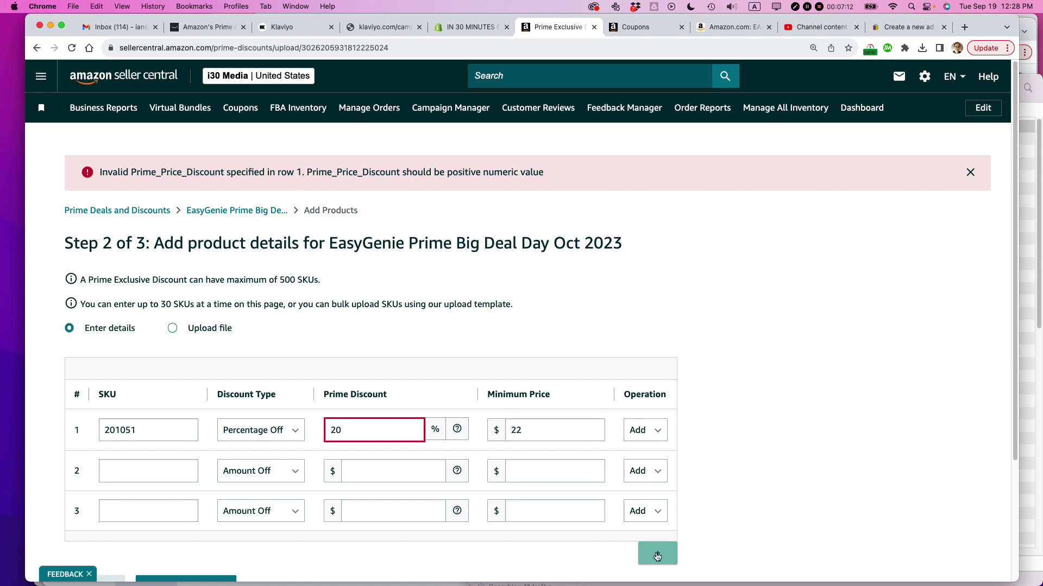
{"action": "scroll", "coordinate": [657, 543], "scroll_direction": "down", "scroll_amount": 3}
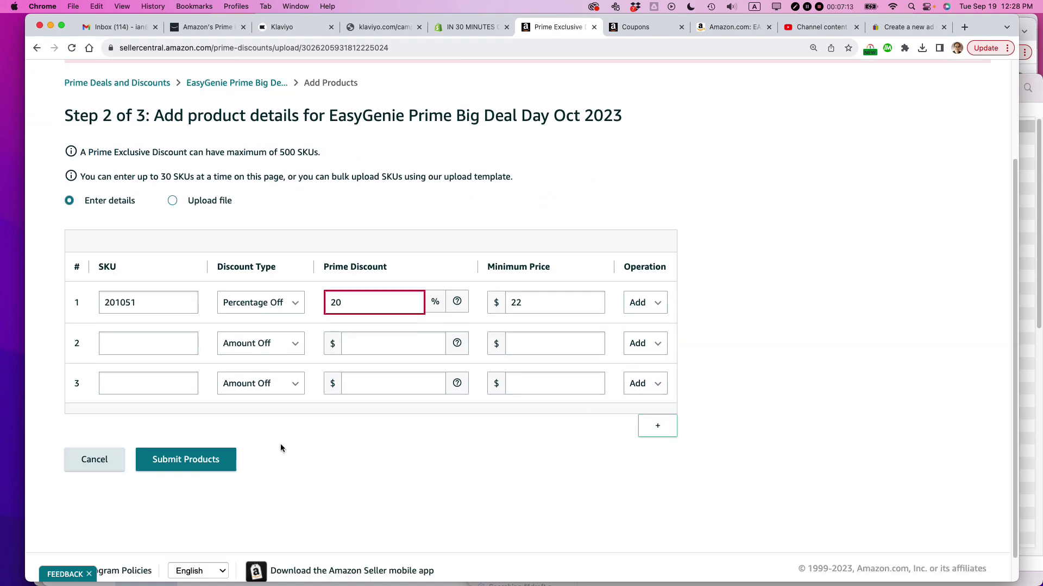
{"action": "left_click", "coordinate": [212, 460]}
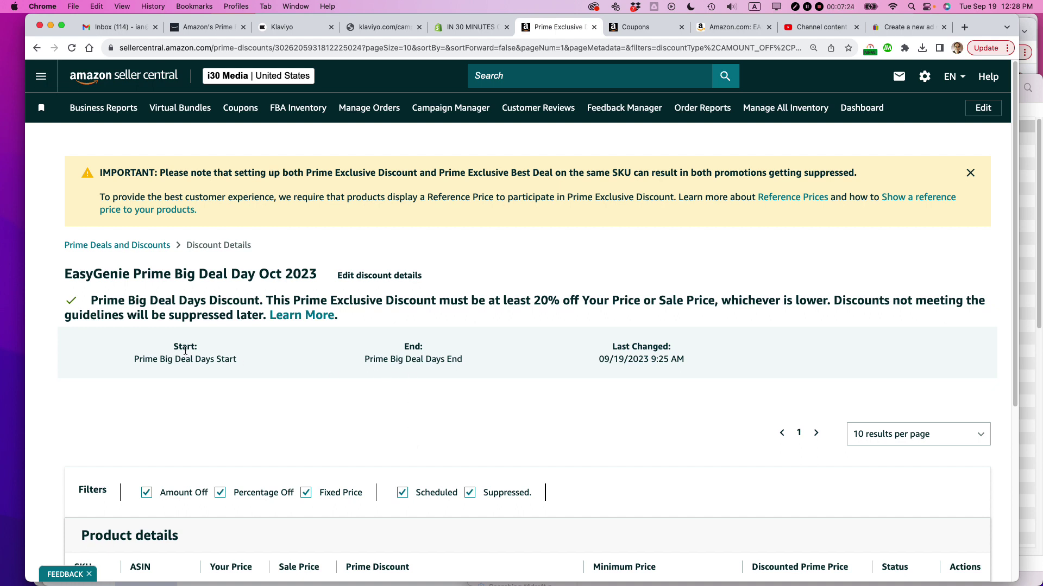
{"action": "left_click_drag", "start_coordinate": [91, 300], "coordinate": [261, 303]}
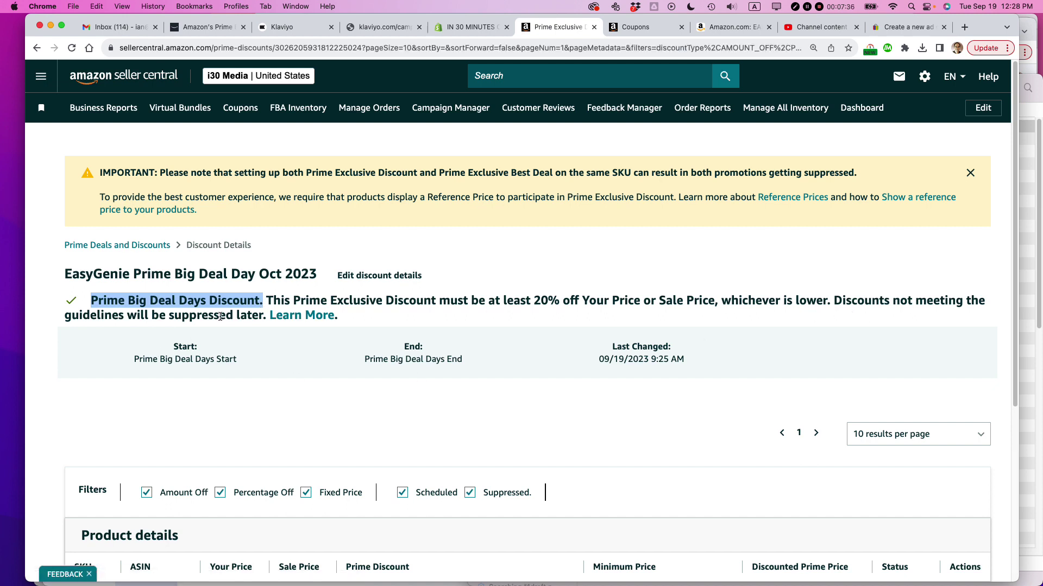
{"action": "left_click_drag", "start_coordinate": [266, 316], "coordinate": [835, 297]}
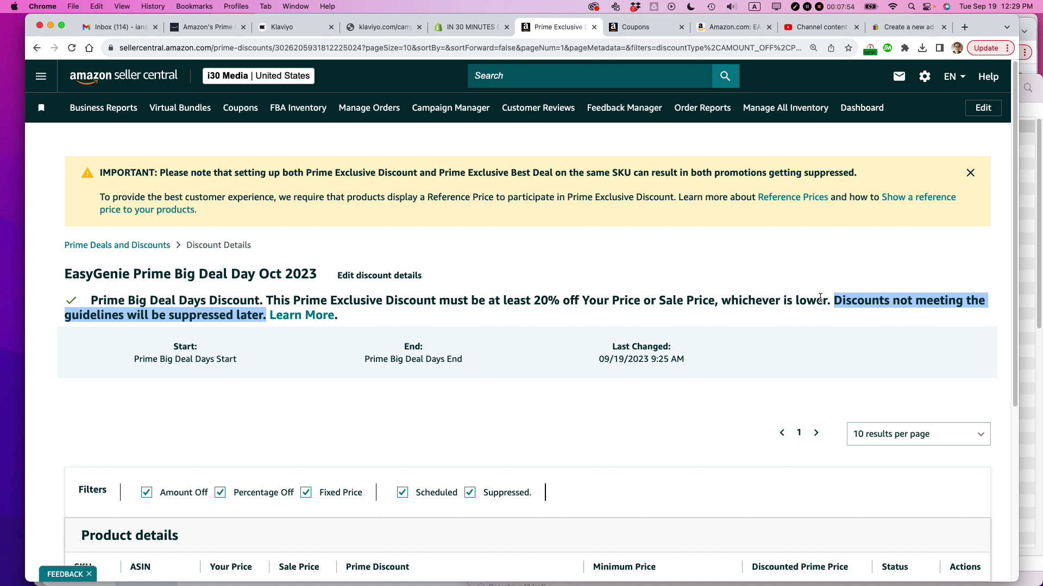
{"action": "scroll", "coordinate": [650, 328], "scroll_direction": "down", "scroll_amount": 4}
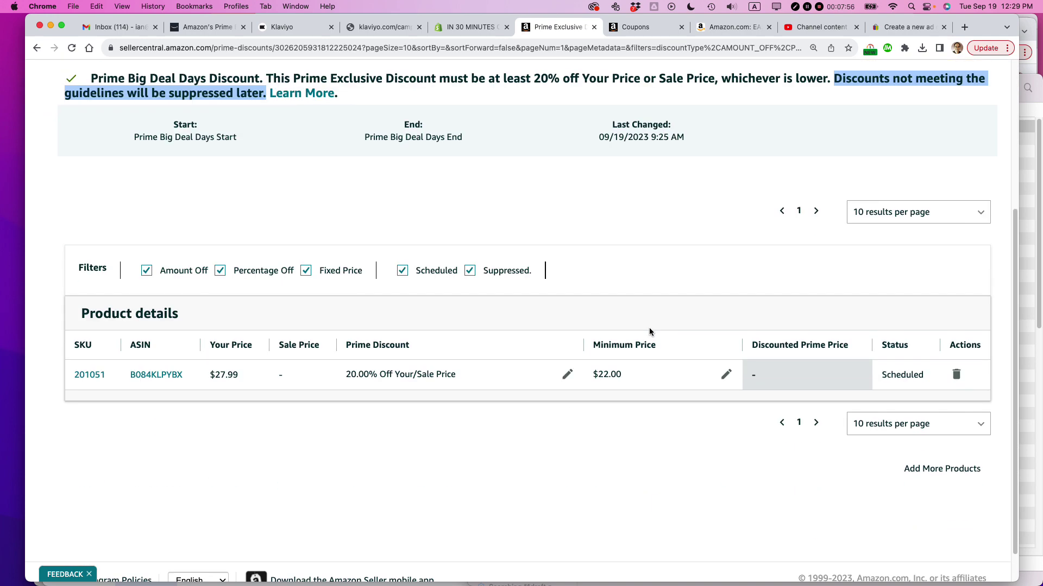
{"action": "scroll", "coordinate": [672, 339], "scroll_direction": "up", "scroll_amount": 5}
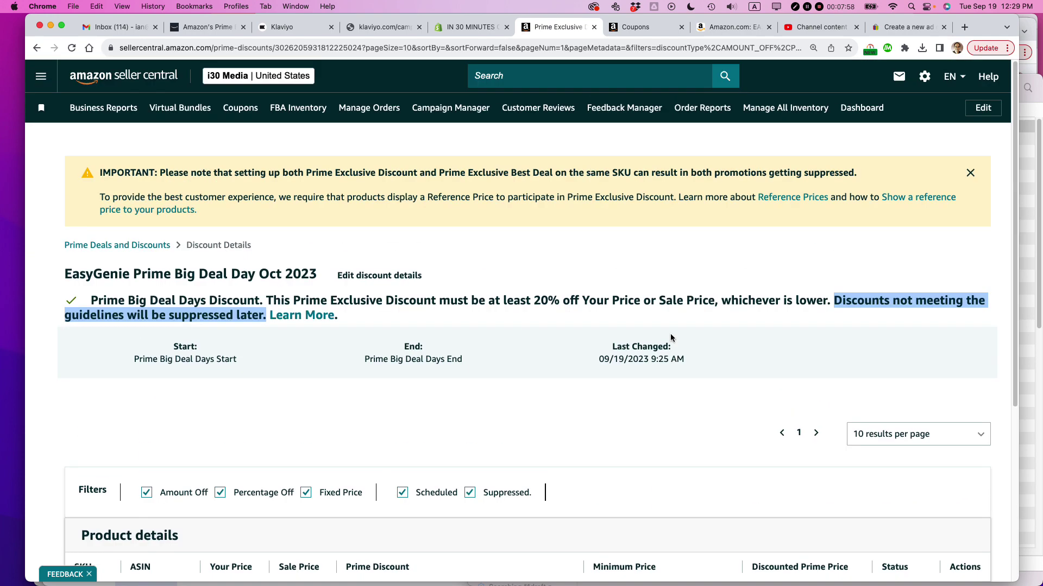
{"action": "scroll", "coordinate": [671, 338], "scroll_direction": "down", "scroll_amount": 3}
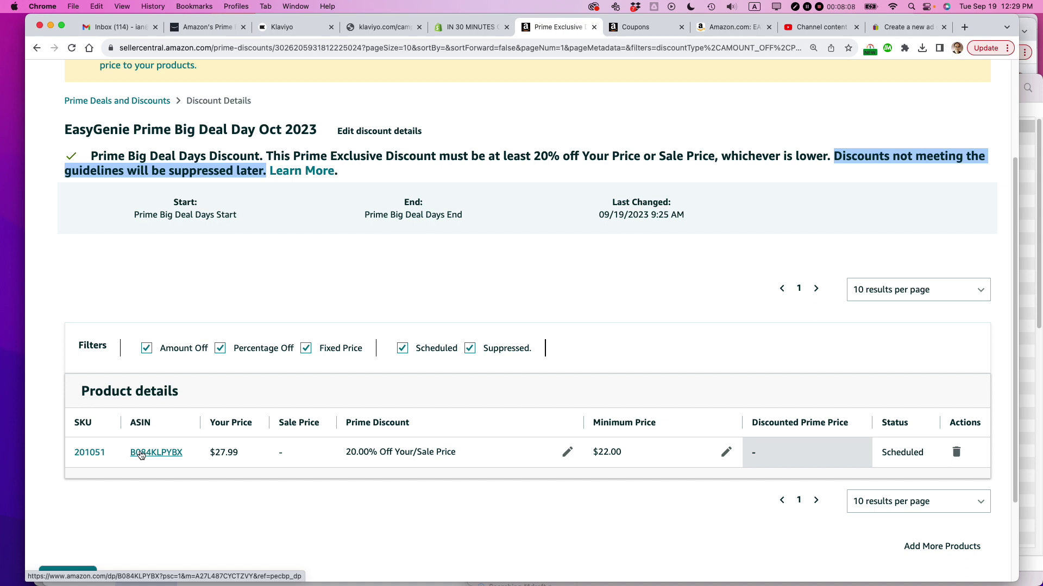
{"action": "scroll", "coordinate": [356, 375], "scroll_direction": "up", "scroll_amount": 5}
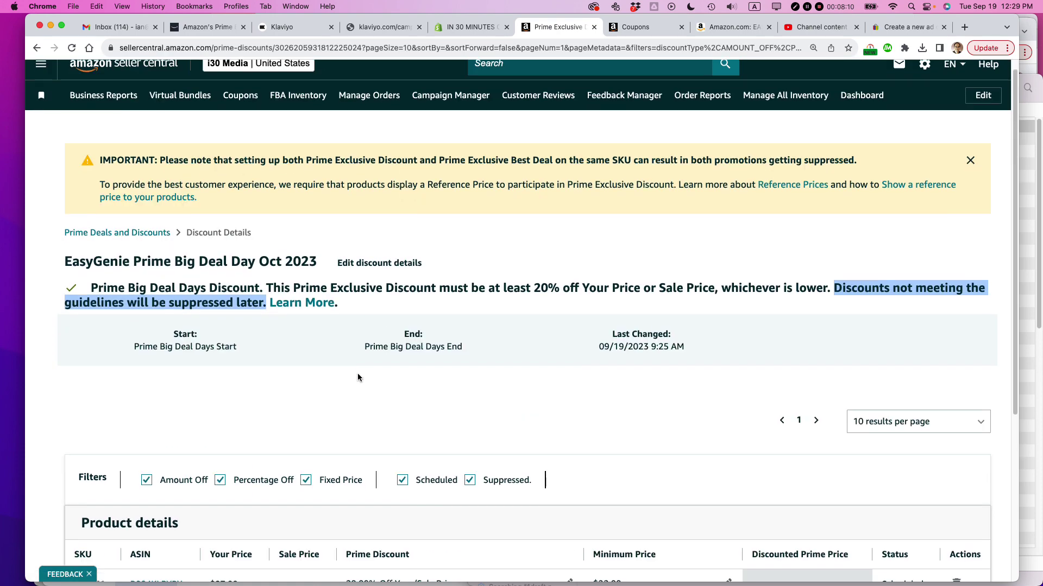